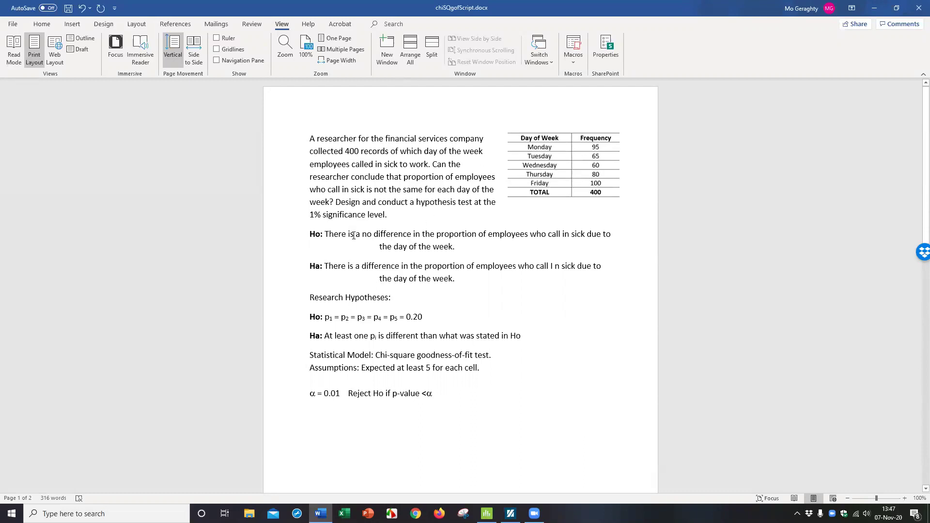
- Remove the stray space so the Ha statement reads 'call in sick'
{"action": "left_click_drag", "start_coordinate": [356, 266], "coordinate": [501, 275]}
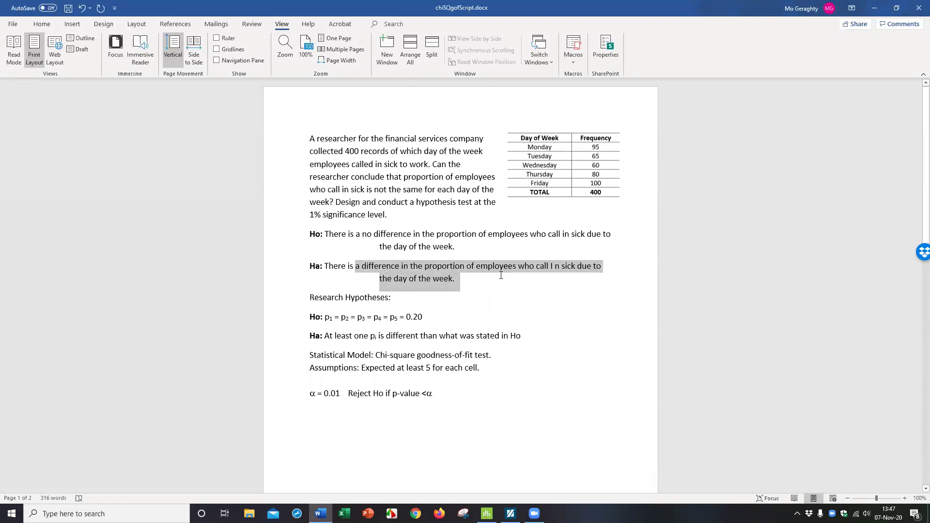
{"action": "key", "text": "Right"}
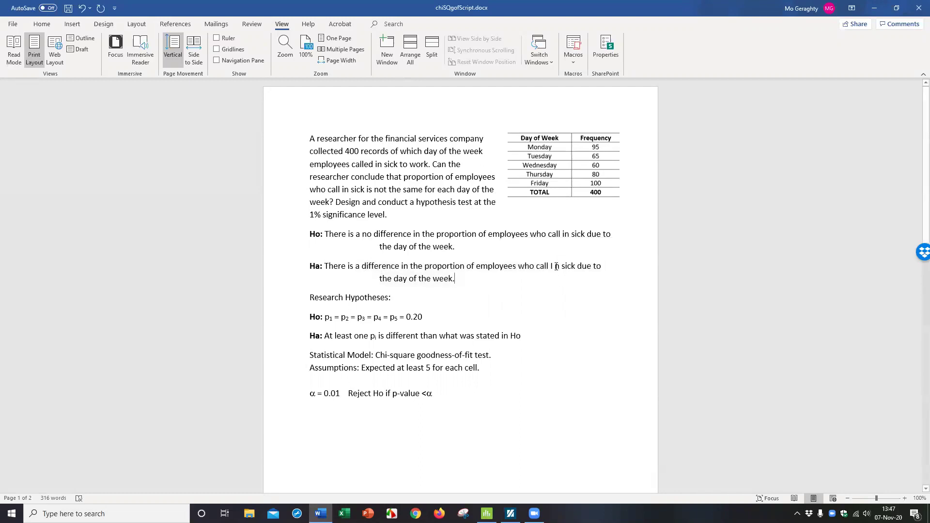
{"action": "left_click", "coordinate": [555, 266]}
{"action": "key", "text": "BackSpace"}
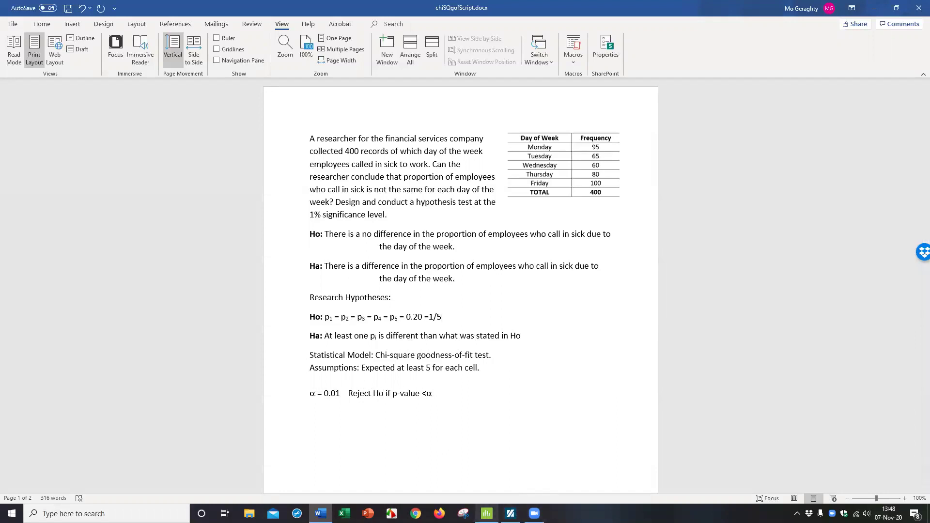
- In Minitab, look over the Day and Sick columns, selecting the Wed–Fri Sick counts
{"action": "mouse_move", "coordinate": [487, 513]}
{"action": "left_click", "coordinate": [486, 473]}
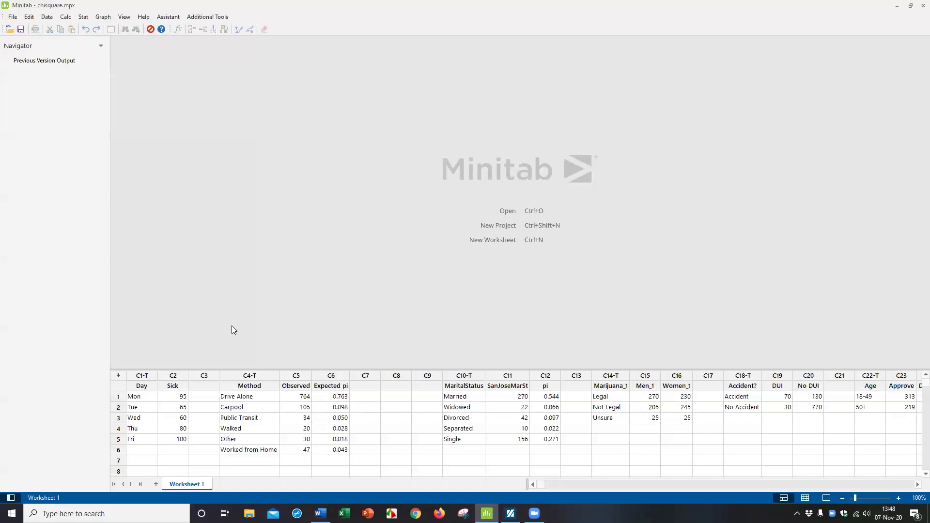
{"action": "left_click_drag", "start_coordinate": [137, 377], "coordinate": [175, 377]}
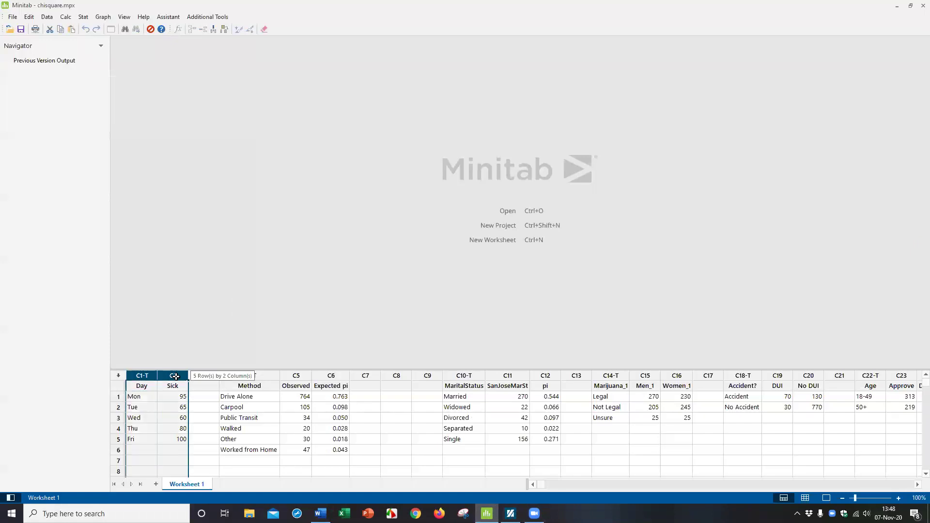
{"action": "left_click", "coordinate": [144, 407]}
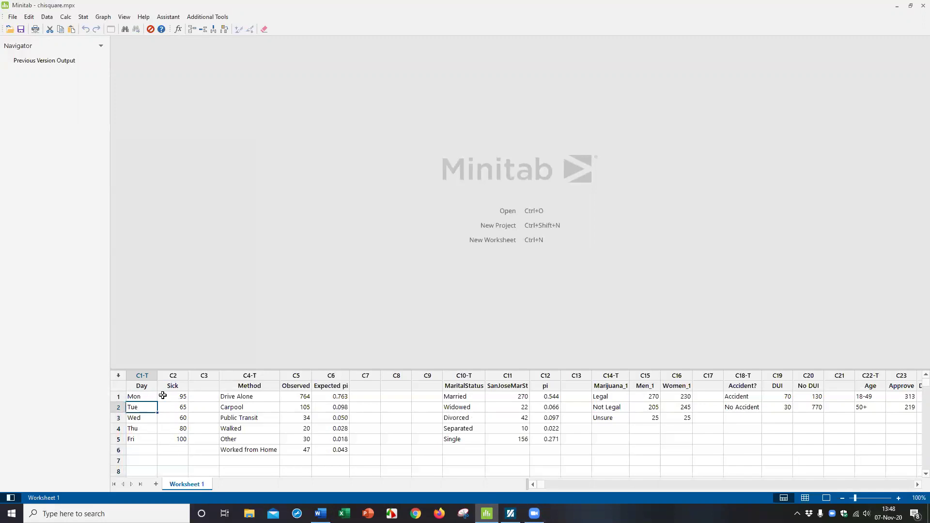
{"action": "left_click_drag", "start_coordinate": [179, 418], "coordinate": [174, 439]}
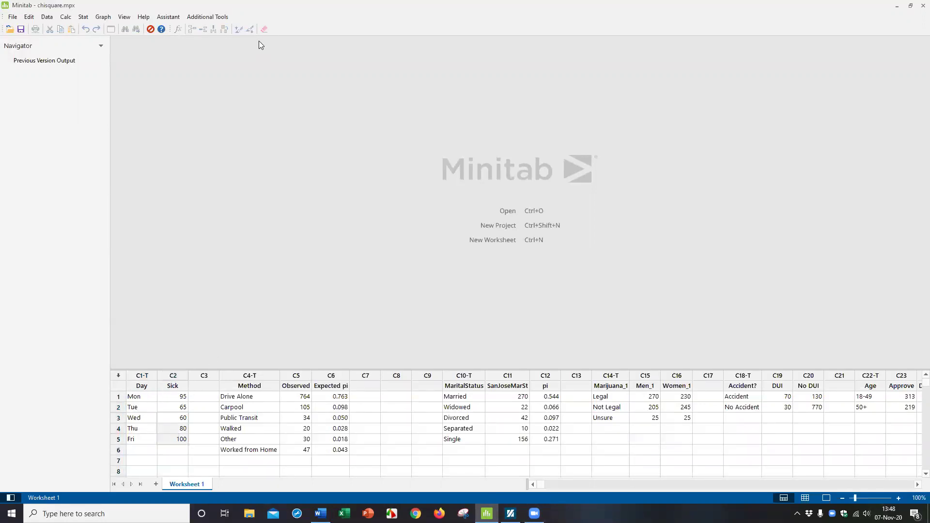
- Open Stat > Tables > Chi-Square Goodness-of-Fit Test with observed counts as the input type
{"action": "left_click", "coordinate": [86, 17]}
{"action": "mouse_move", "coordinate": [99, 20]}
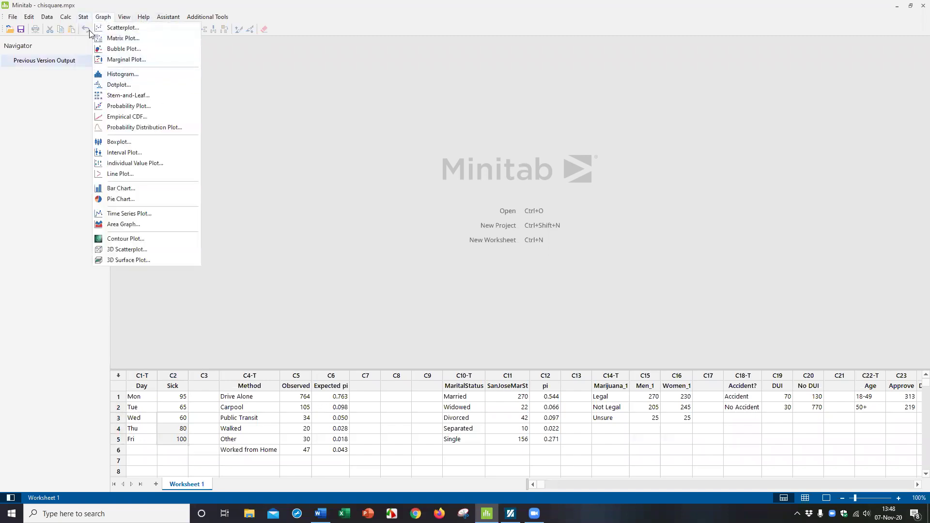
{"action": "mouse_move", "coordinate": [125, 135]}
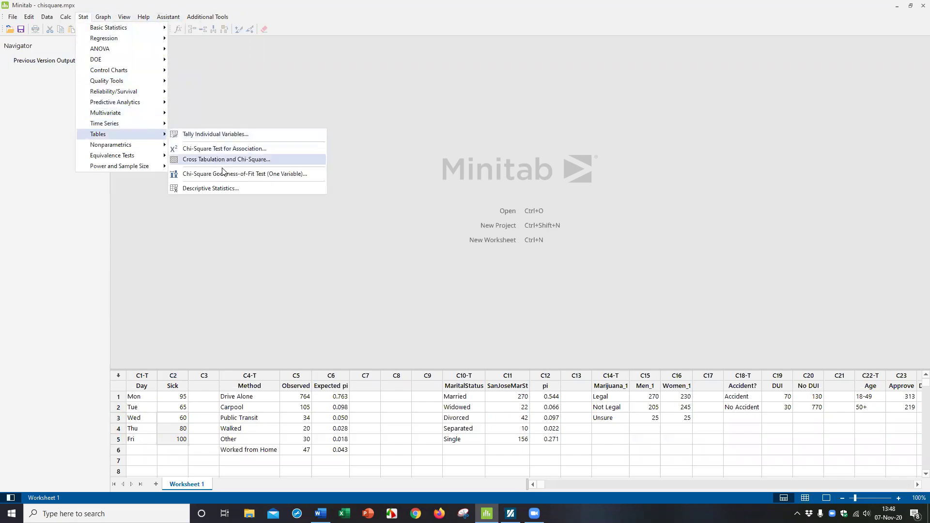
{"action": "left_click", "coordinate": [244, 174]}
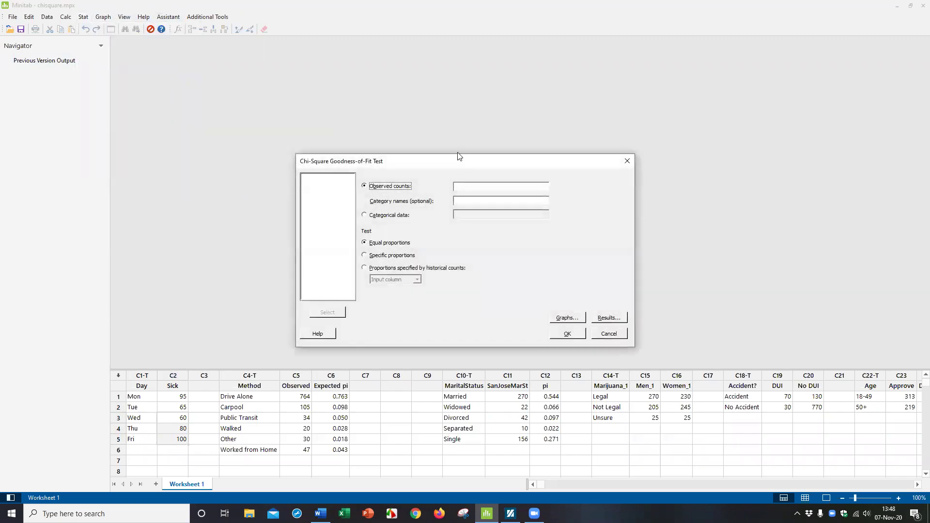
{"action": "left_click_drag", "start_coordinate": [459, 155], "coordinate": [532, 134]}
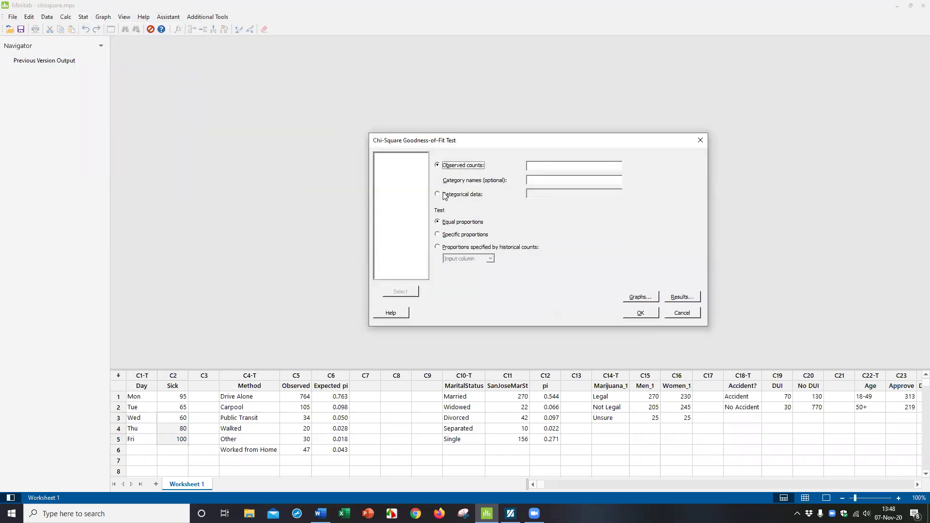
{"action": "left_click", "coordinate": [444, 195]}
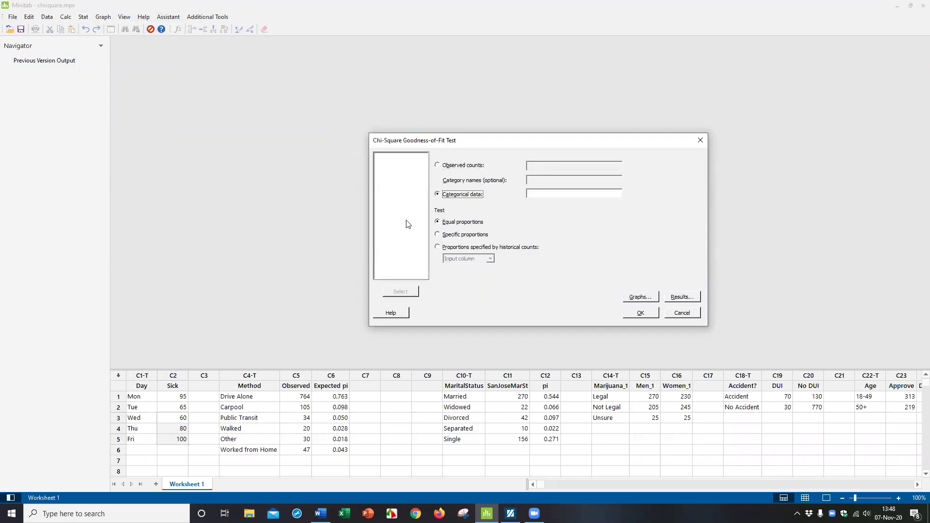
{"action": "left_click", "coordinate": [438, 165]}
{"action": "left_click", "coordinate": [536, 166]}
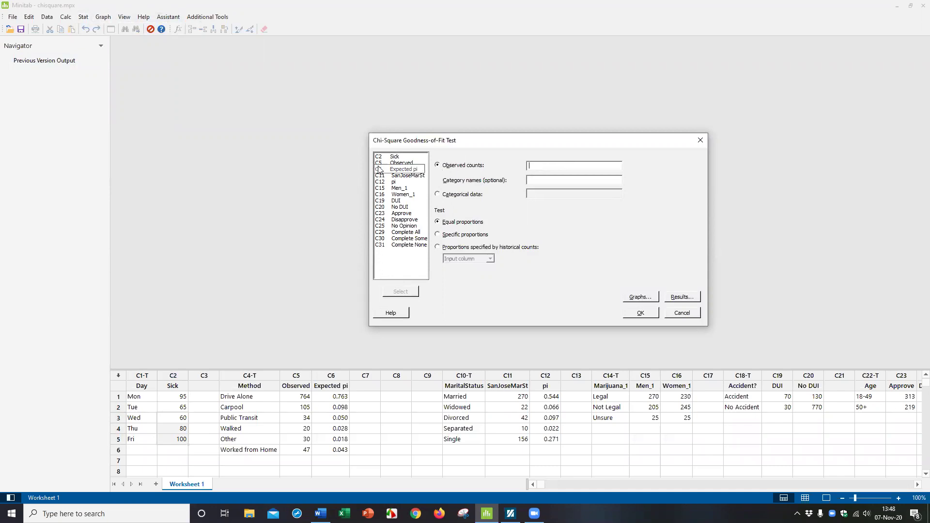
- Enter Sick as the observed counts and Day as the category names
{"action": "double_click", "coordinate": [401, 157]}
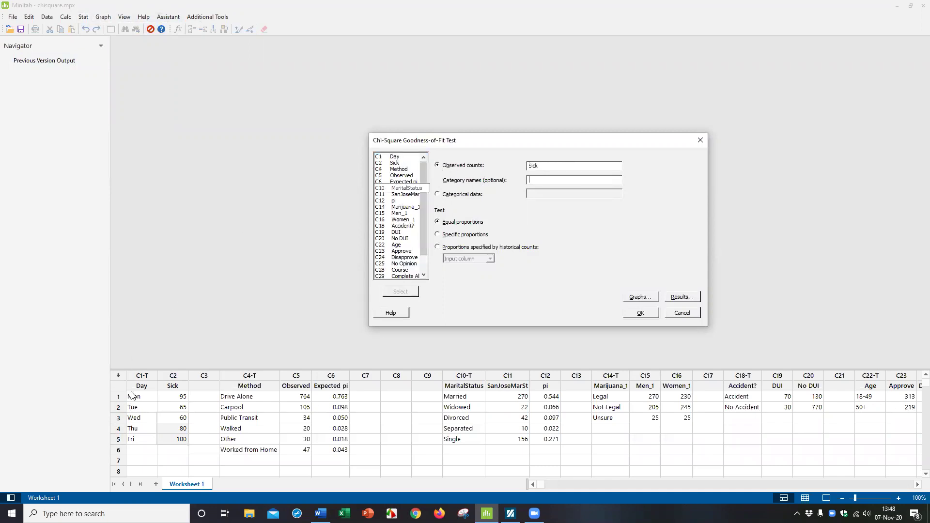
{"action": "left_click", "coordinate": [535, 182]}
{"action": "left_click", "coordinate": [402, 158]}
{"action": "double_click", "coordinate": [401, 157]}
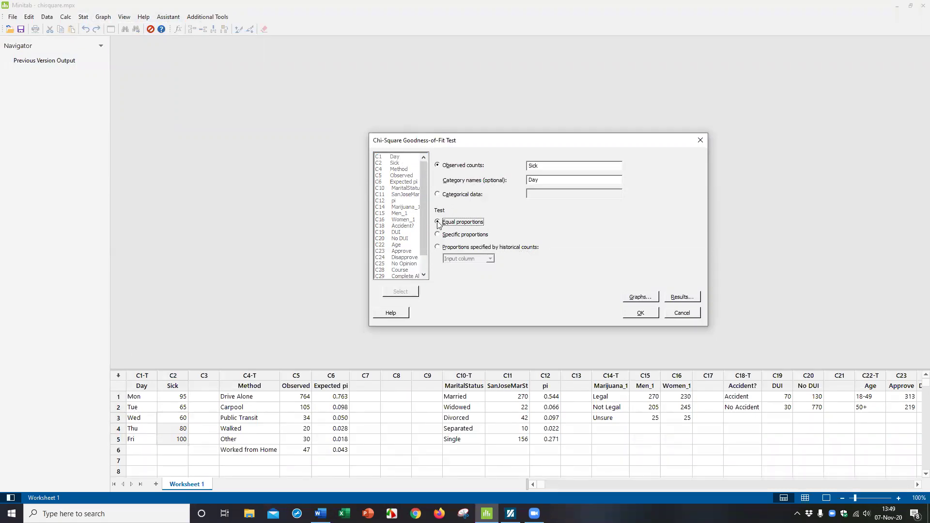
- Run the test and zoom the output to 130%, showing Chi-Sq 15.625 and p-value 0.004
{"action": "left_click", "coordinate": [640, 312]}
{"action": "scroll", "coordinate": [370, 208], "scroll_direction": "down", "scroll_amount": 3}
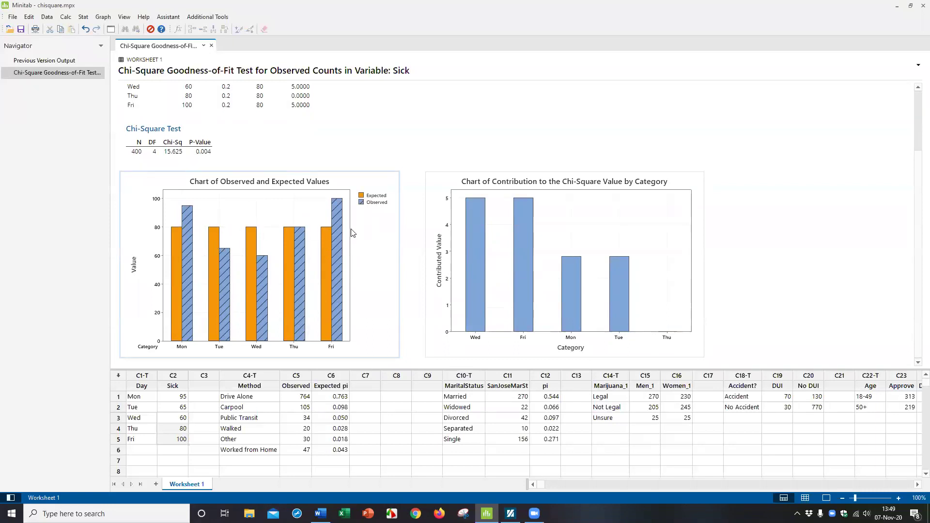
{"action": "scroll", "coordinate": [250, 229], "scroll_direction": "up", "scroll_amount": 3}
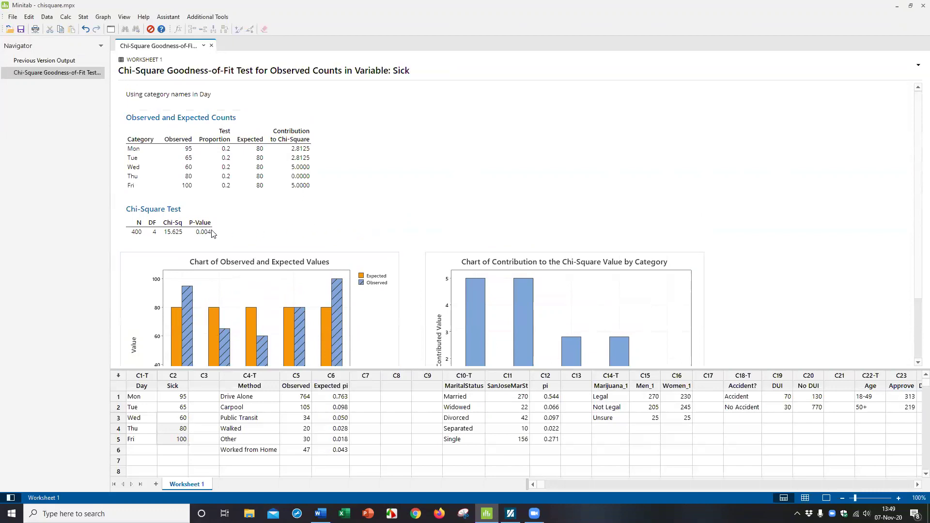
{"action": "left_click", "coordinate": [899, 498]}
{"action": "left_click", "coordinate": [899, 498]}
{"action": "left_click", "coordinate": [899, 498]}
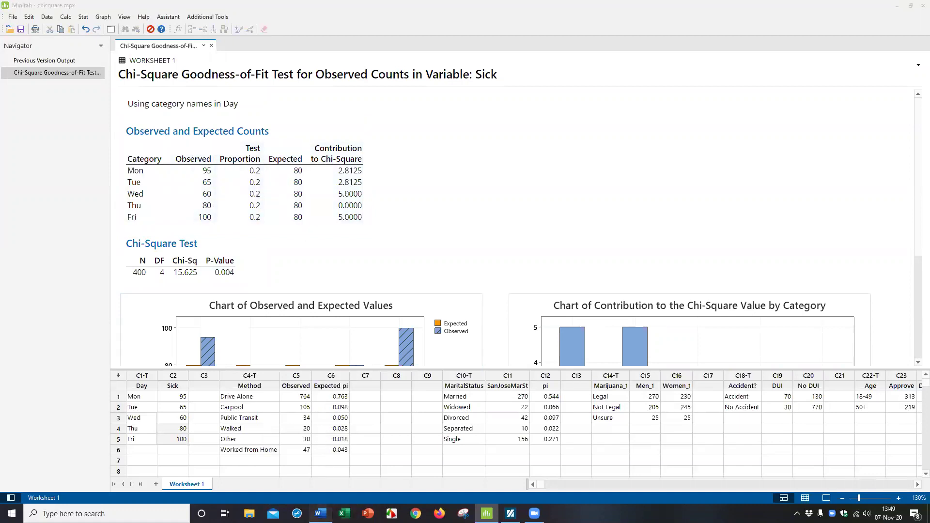
- In Word, add the line 'p-value = 0.004 < 0.01 --> Reject Ho' at font size 14
{"action": "left_click", "coordinate": [320, 513]}
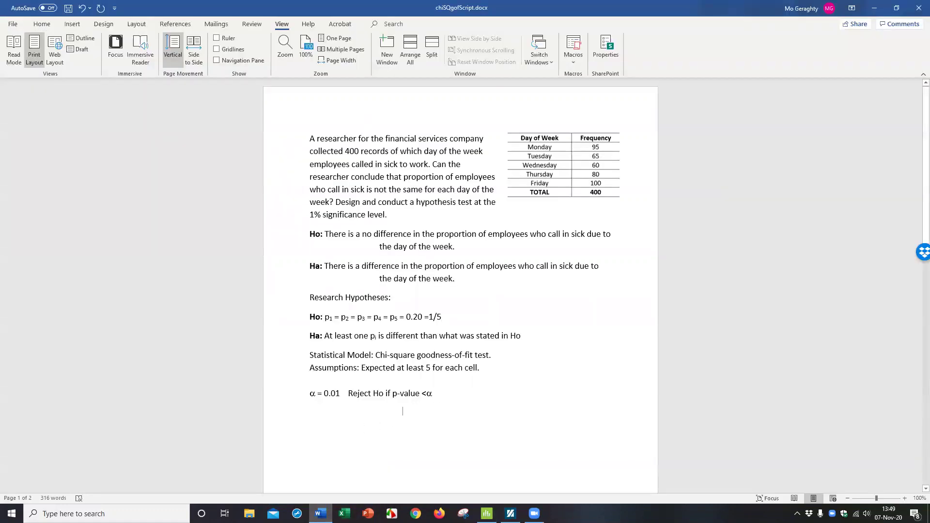
{"action": "key", "text": "Return"}
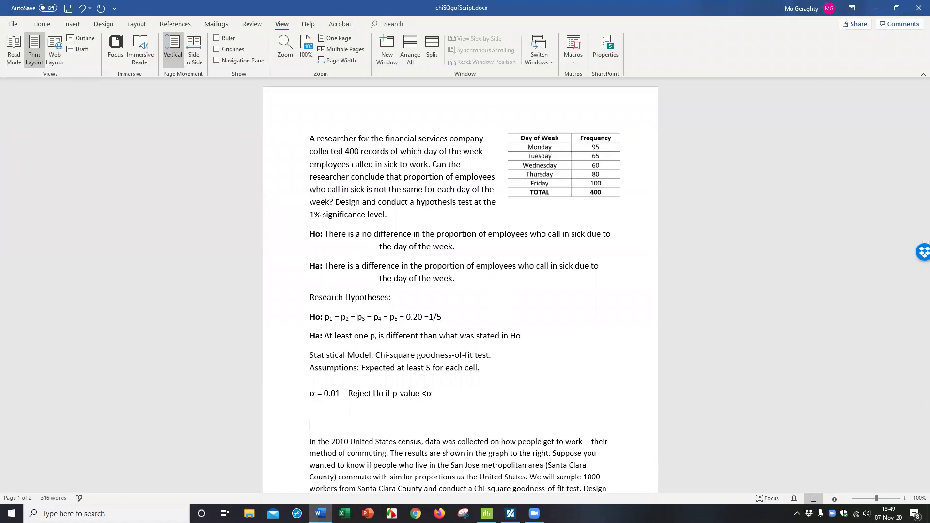
{"action": "key", "text": "Return"}
{"action": "key", "text": "Return"}
{"action": "key", "text": "Return"}
{"action": "key", "text": "Return"}
{"action": "key", "text": "Return"}
{"action": "key", "text": "Return"}
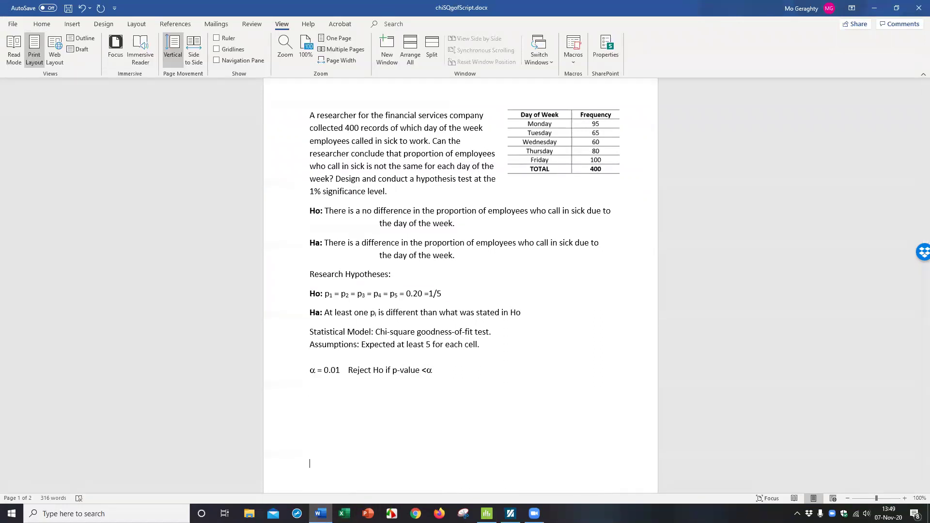
{"action": "type", "text": "p-value = "}
{"action": "type", "text": "0.004"}
{"action": "type", "text": " <"}
{"action": "type", "text": " 0.01"}
{"action": "type", "text": " -->"}
{"action": "type", "text": " Reject H"}
{"action": "type", "text": "o"}
{"action": "left_click", "coordinate": [225, 390]}
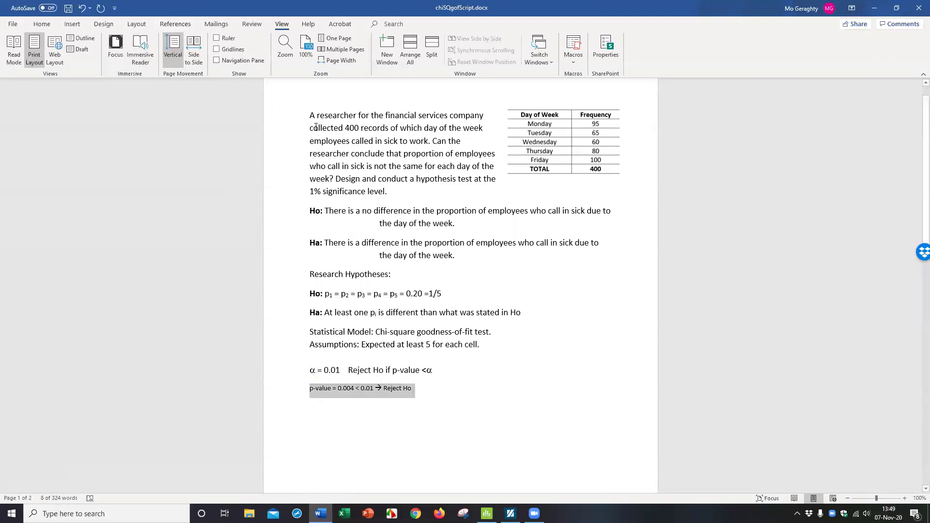
{"action": "left_click", "coordinate": [38, 23]}
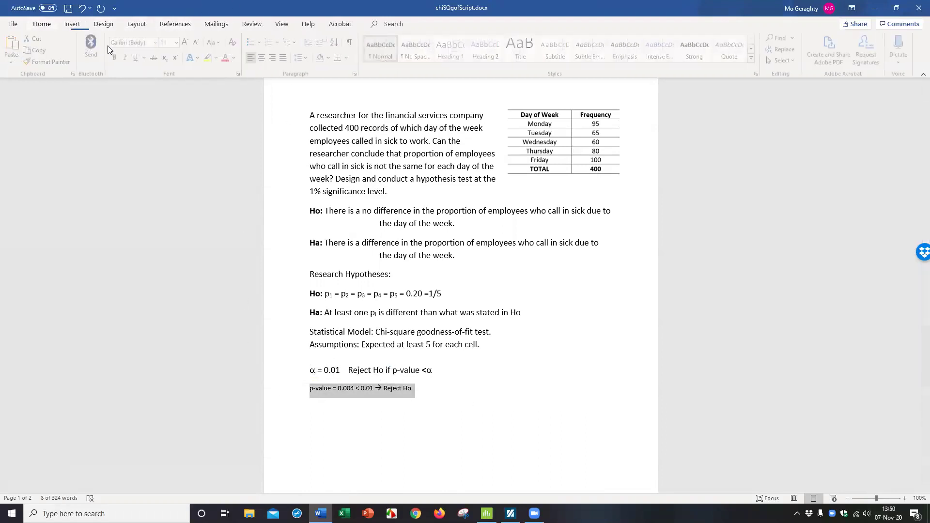
{"action": "left_click", "coordinate": [179, 45]}
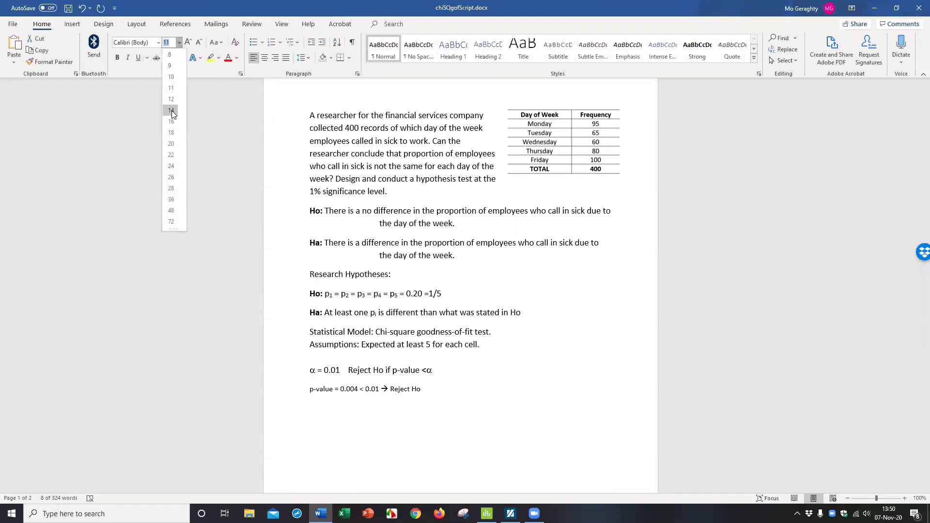
{"action": "left_click", "coordinate": [172, 135]}
- Copy the Ha sentence onto a new line below the p-value line as the conclusion
{"action": "left_click", "coordinate": [477, 398]}
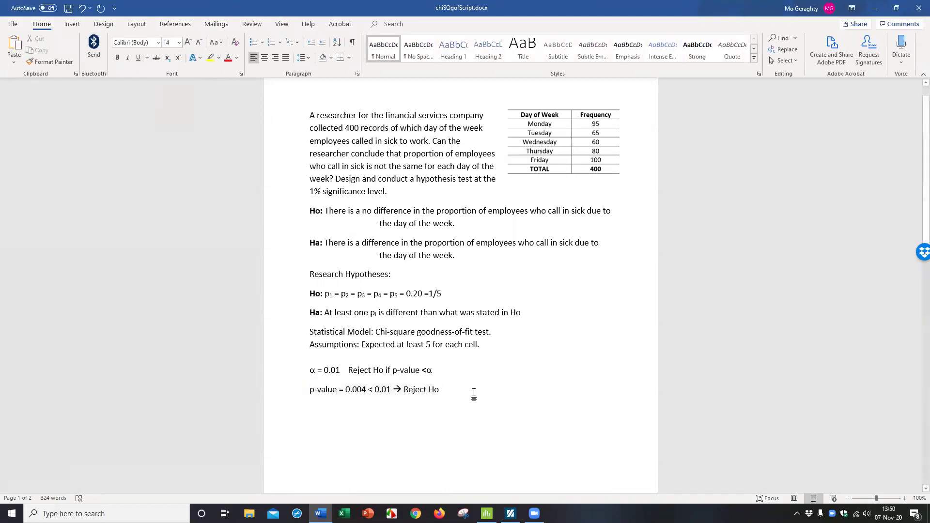
{"action": "key", "text": "Return"}
{"action": "left_click", "coordinate": [460, 256]}
{"action": "left_click", "coordinate": [329, 250], "text": "shift"}
{"action": "left_click_drag", "start_coordinate": [459, 257], "coordinate": [327, 241]}
{"action": "key", "text": "ctrl+c"}
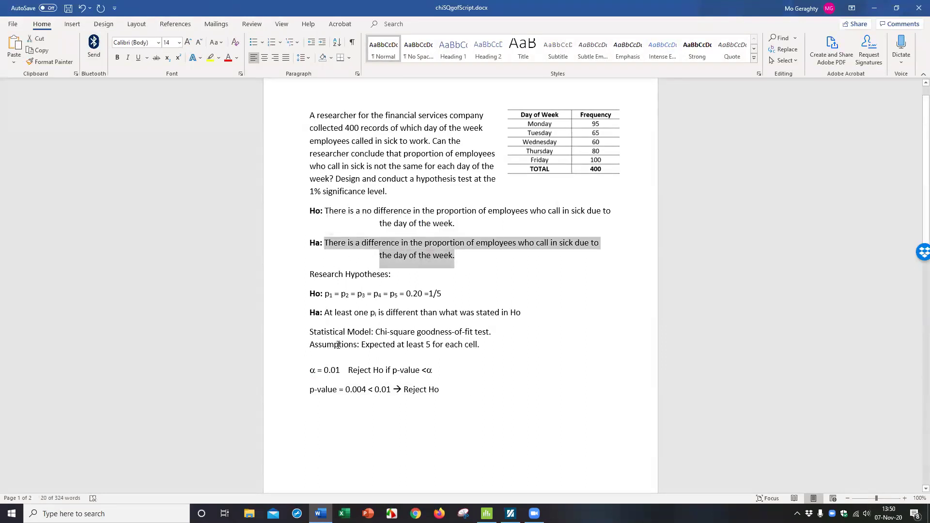
{"action": "left_click", "coordinate": [315, 423]}
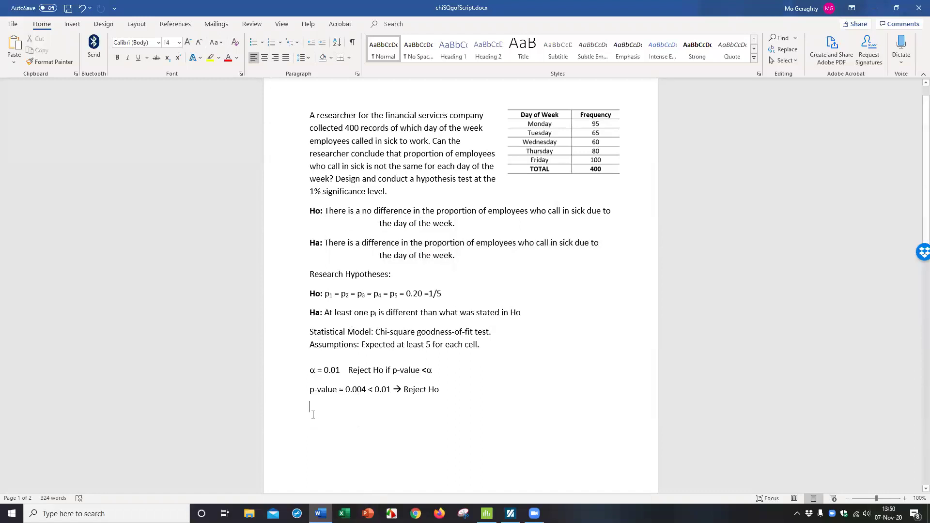
{"action": "key", "text": "ctrl+v"}
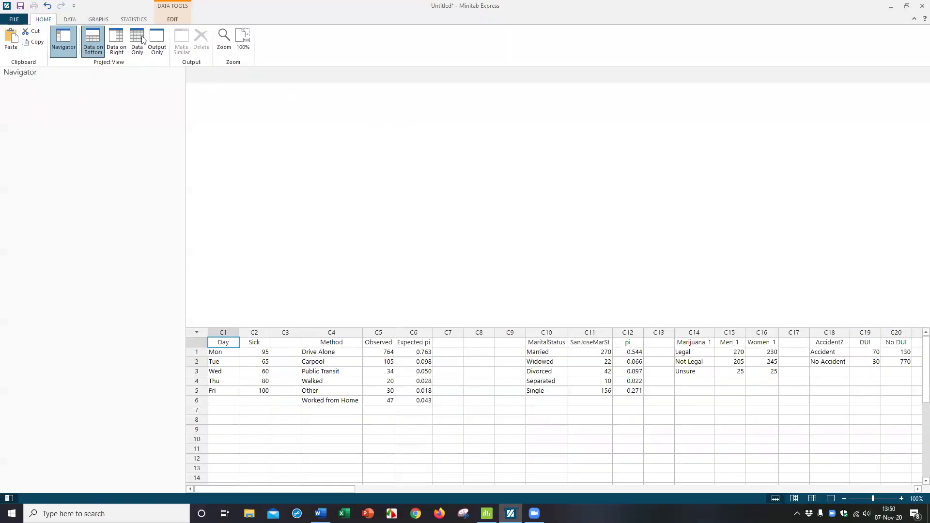
- In Minitab Express, set up Chi-Square Goodness-of-Fit with summarized data: Sick as counts, Day as categories
{"action": "left_click", "coordinate": [133, 20]}
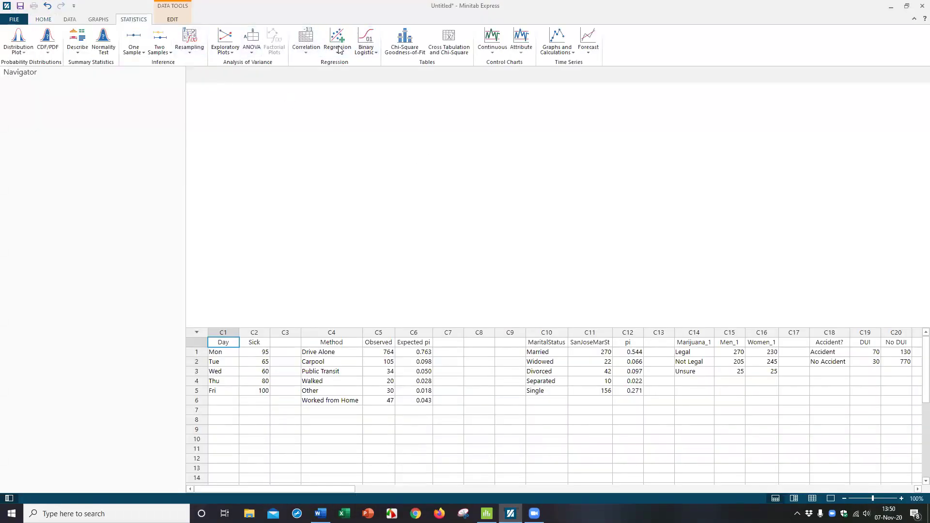
{"action": "left_click", "coordinate": [405, 41]}
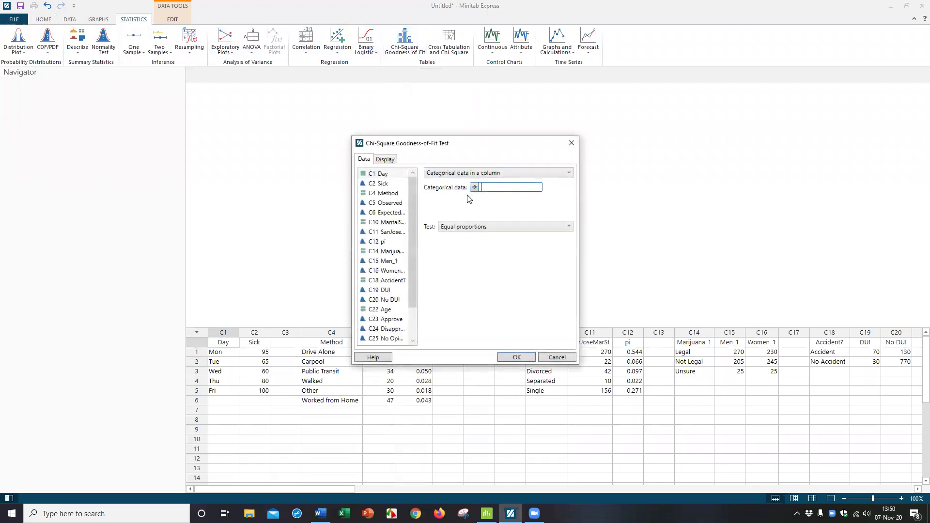
{"action": "left_click", "coordinate": [496, 175]}
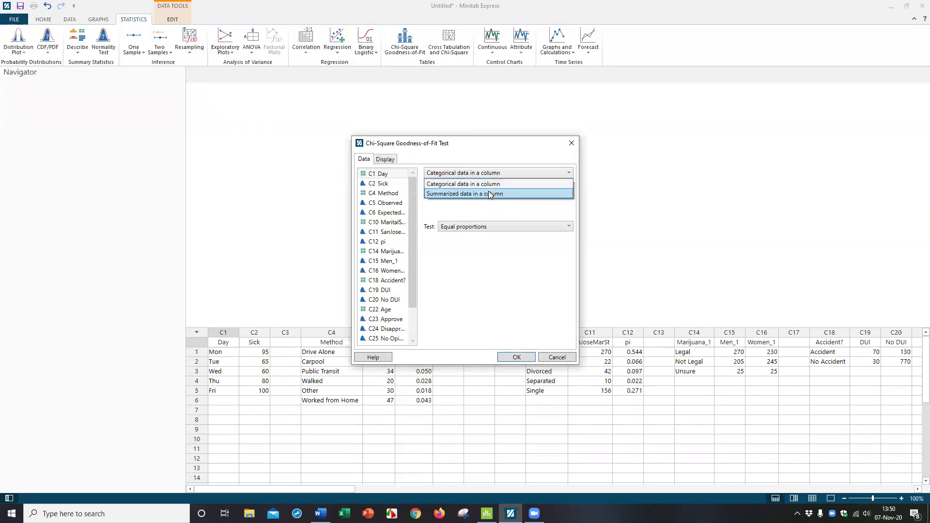
{"action": "left_click", "coordinate": [489, 193]}
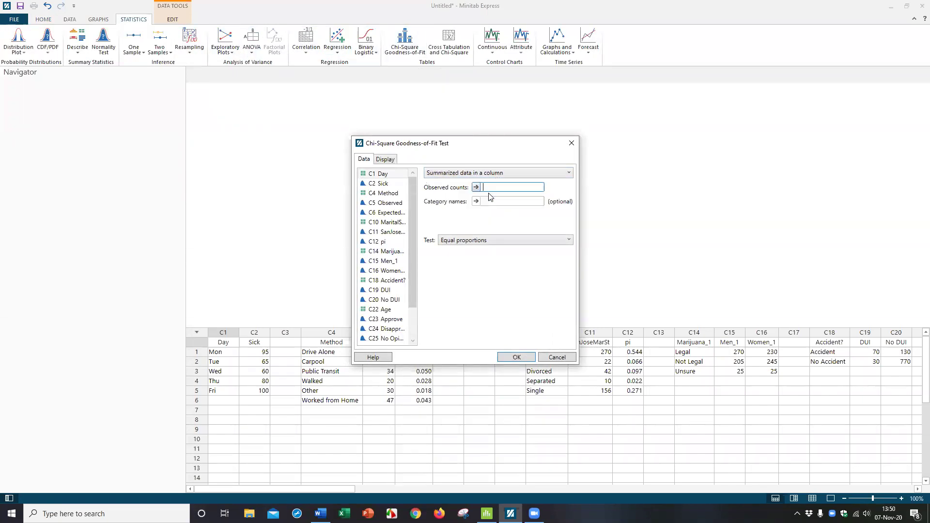
{"action": "double_click", "coordinate": [381, 184]}
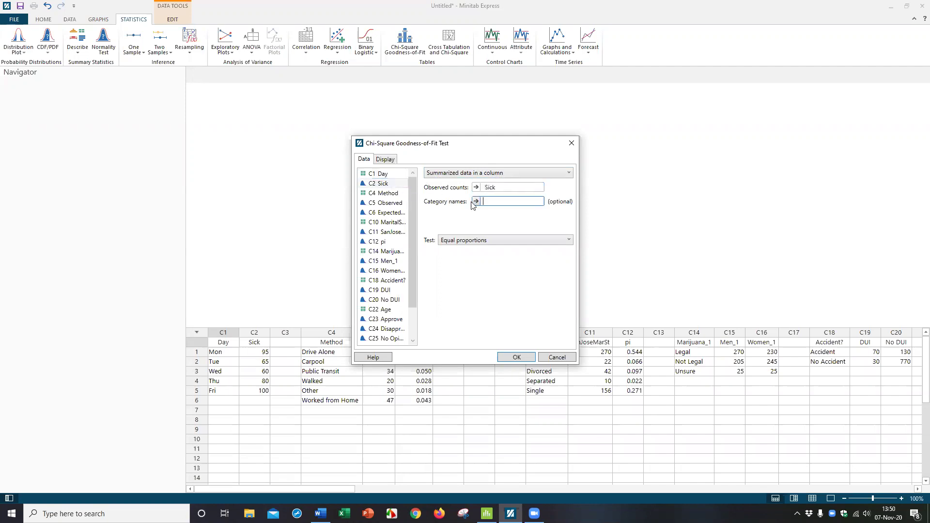
{"action": "double_click", "coordinate": [381, 174]}
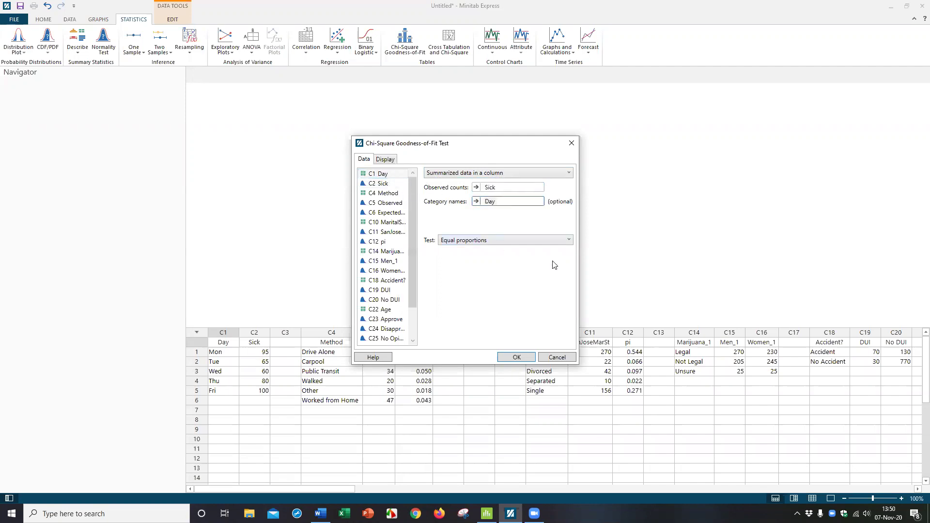
- Run the Minitab Express test, giving Chi-Sq 15.63 and p-value 0.0036
{"action": "left_click", "coordinate": [520, 358]}
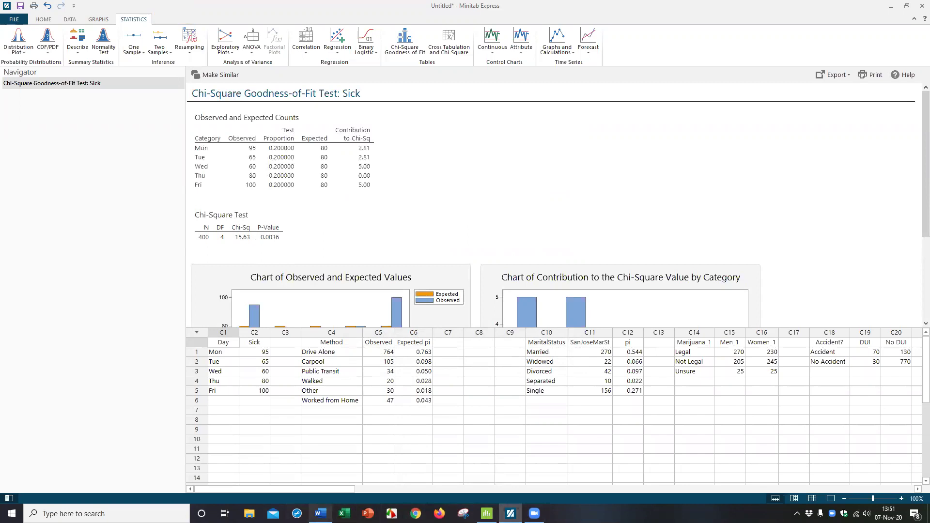
{"action": "mouse_move", "coordinate": [321, 515]}
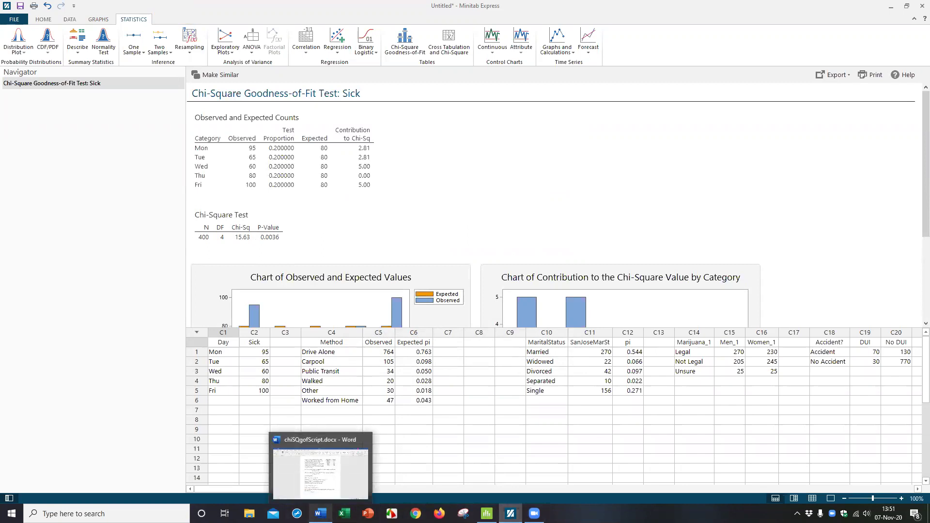
- Scroll the Word script to the census commuting problem, then return to Minitab
{"action": "left_click", "coordinate": [320, 513]}
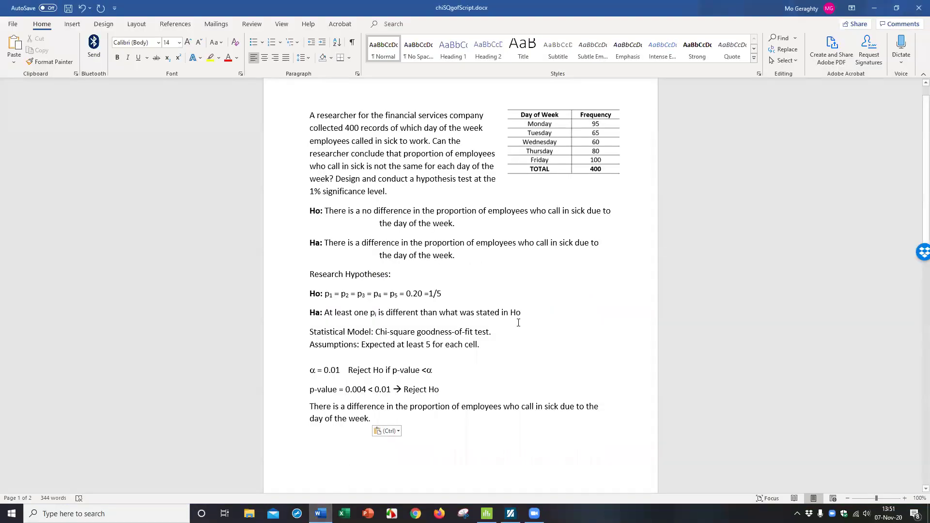
{"action": "scroll", "coordinate": [529, 313], "scroll_direction": "down", "scroll_amount": 6}
{"action": "scroll", "coordinate": [528, 313], "scroll_direction": "down", "scroll_amount": 5}
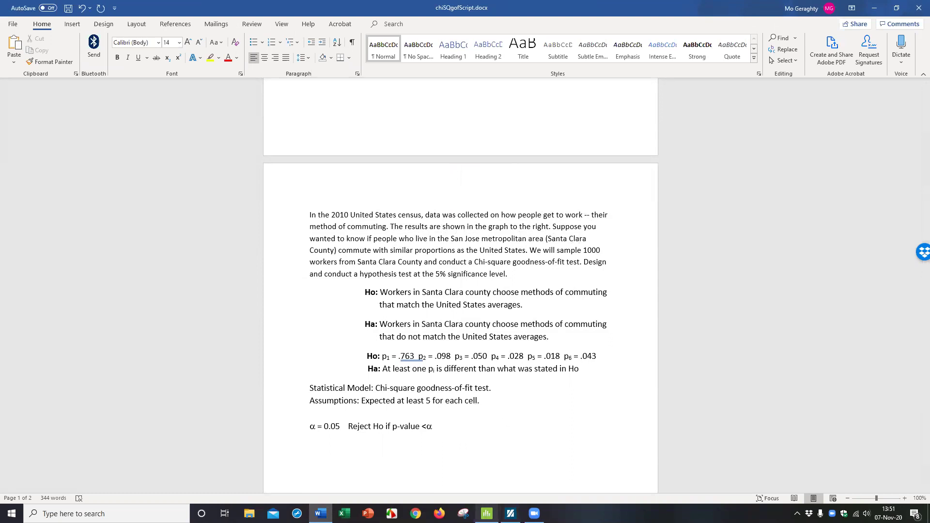
{"action": "left_click", "coordinate": [487, 514]}
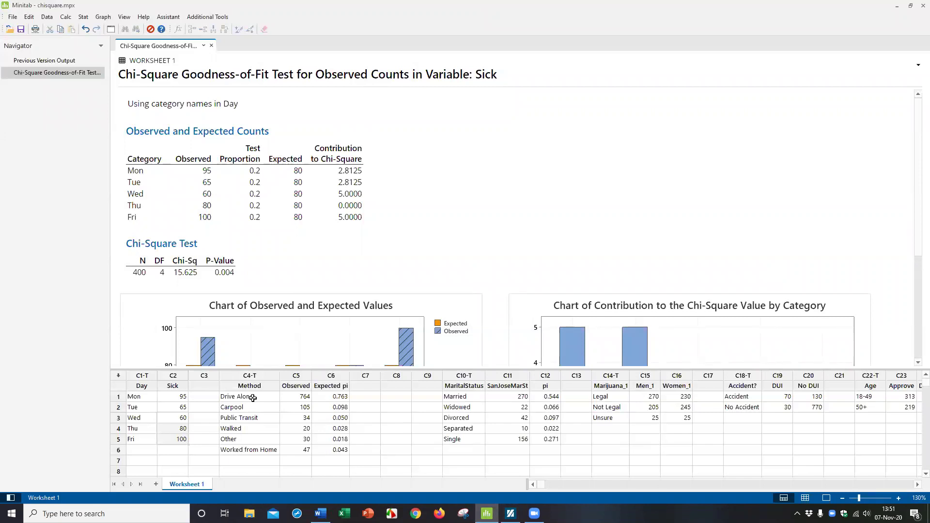
- Review the Method, Observed and Expected pi values in rows 1–6, then return to Word
{"action": "left_click_drag", "start_coordinate": [253, 397], "coordinate": [252, 451]}
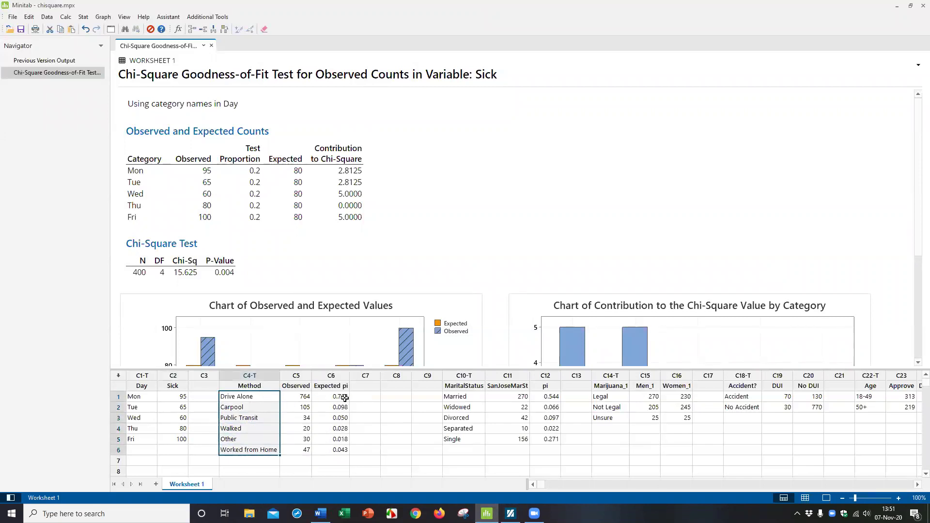
{"action": "left_click_drag", "start_coordinate": [289, 386], "coordinate": [297, 451]}
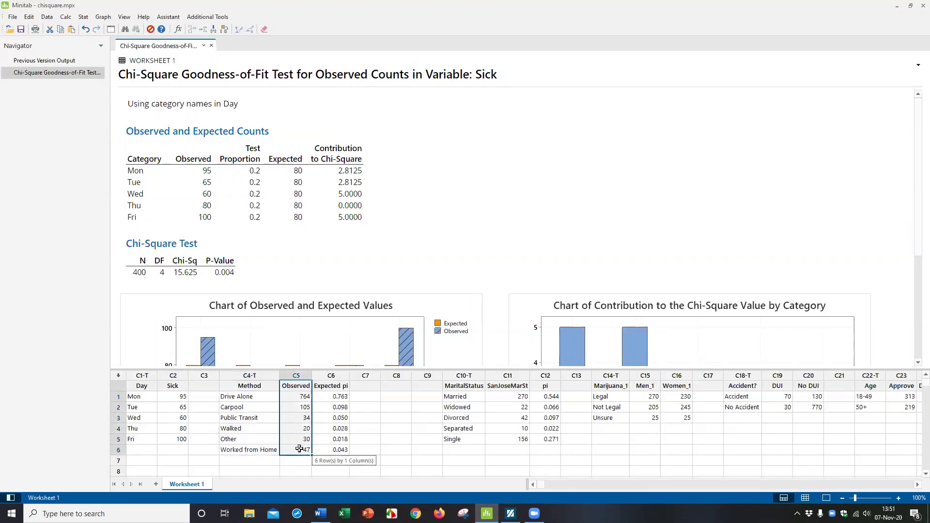
{"action": "left_click", "coordinate": [339, 391]}
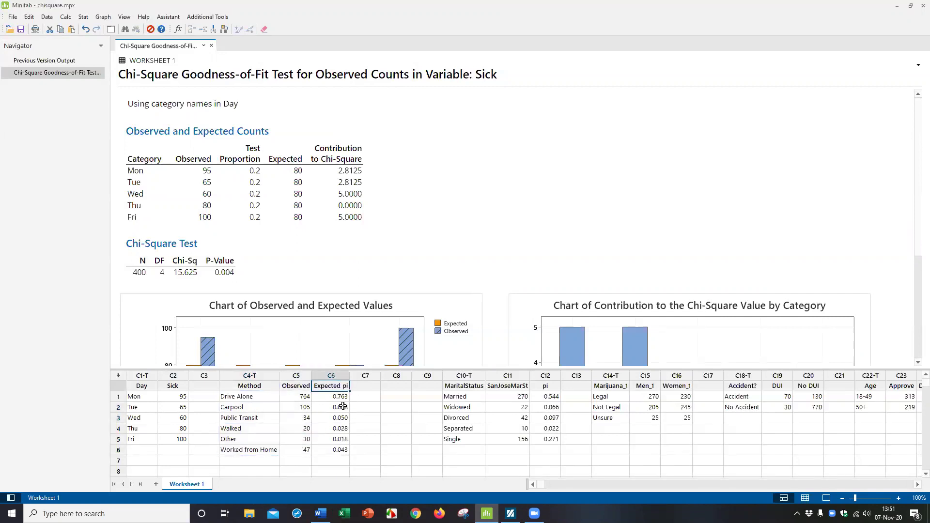
{"action": "left_click", "coordinate": [306, 396]}
{"action": "left_click_drag", "start_coordinate": [304, 396], "coordinate": [305, 451]}
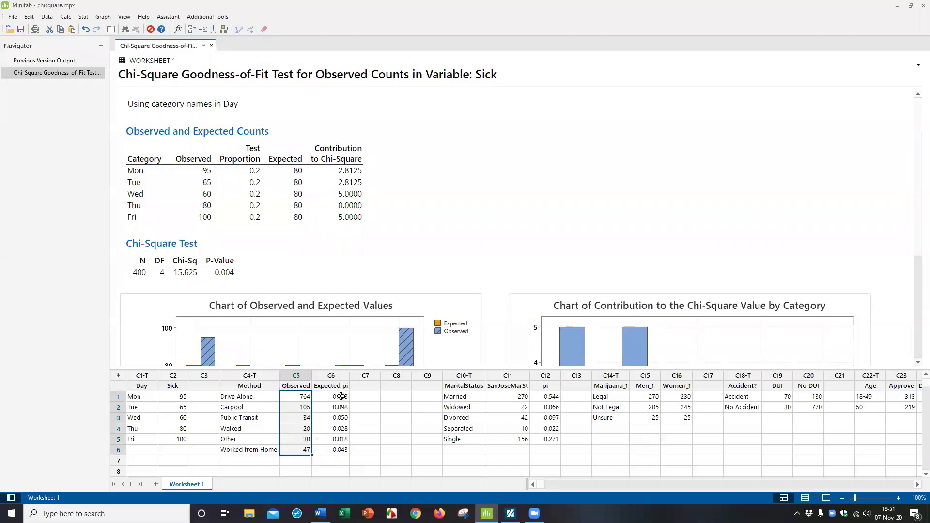
{"action": "left_click_drag", "start_coordinate": [342, 396], "coordinate": [339, 451]}
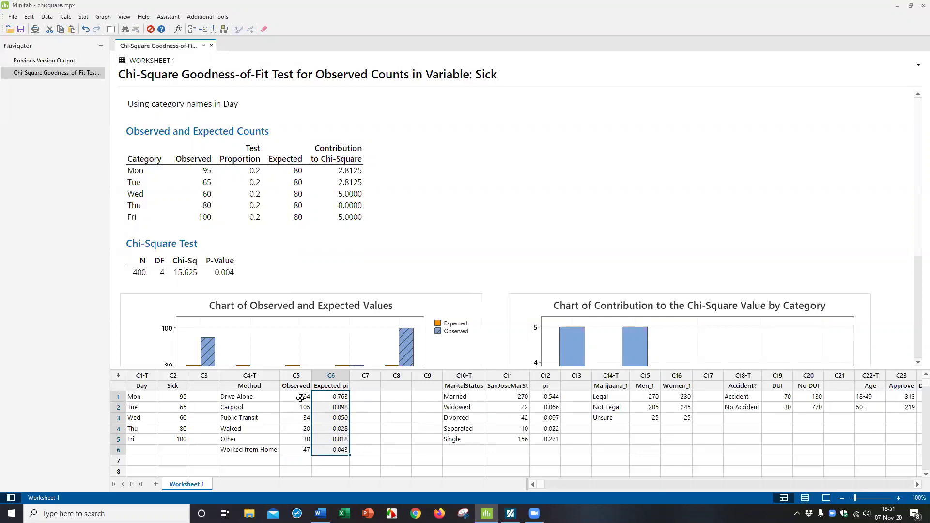
{"action": "left_click_drag", "start_coordinate": [300, 398], "coordinate": [298, 448]}
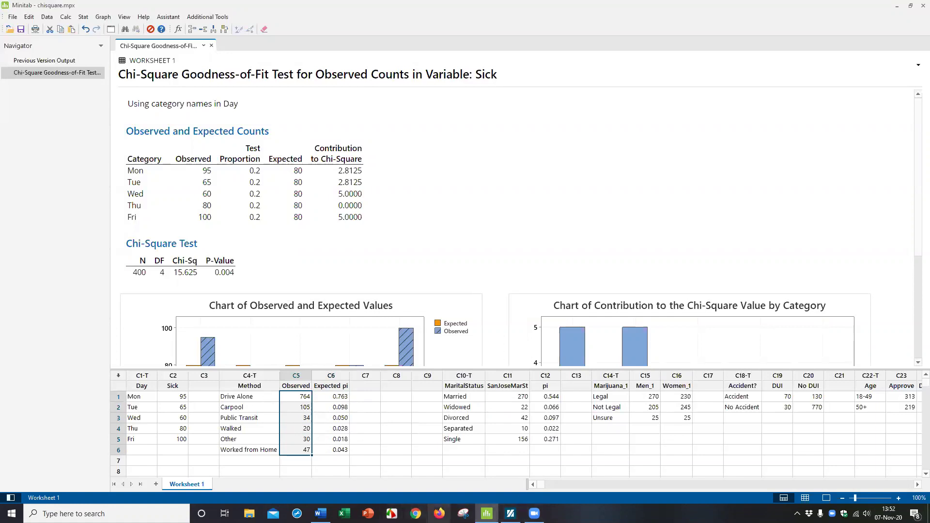
{"action": "left_click", "coordinate": [320, 514]}
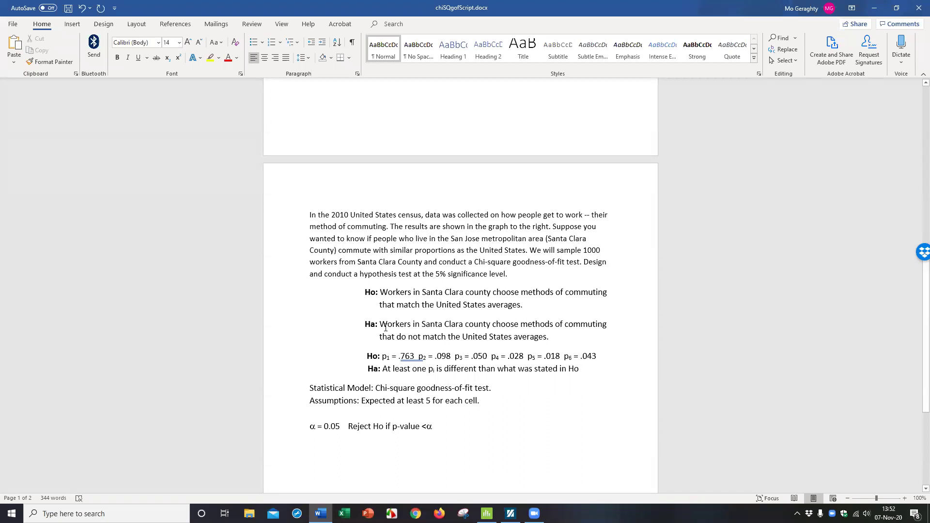
- Copy the commuting Ha statement and switch back to Minitab
{"action": "left_click_drag", "start_coordinate": [384, 328], "coordinate": [565, 338]}
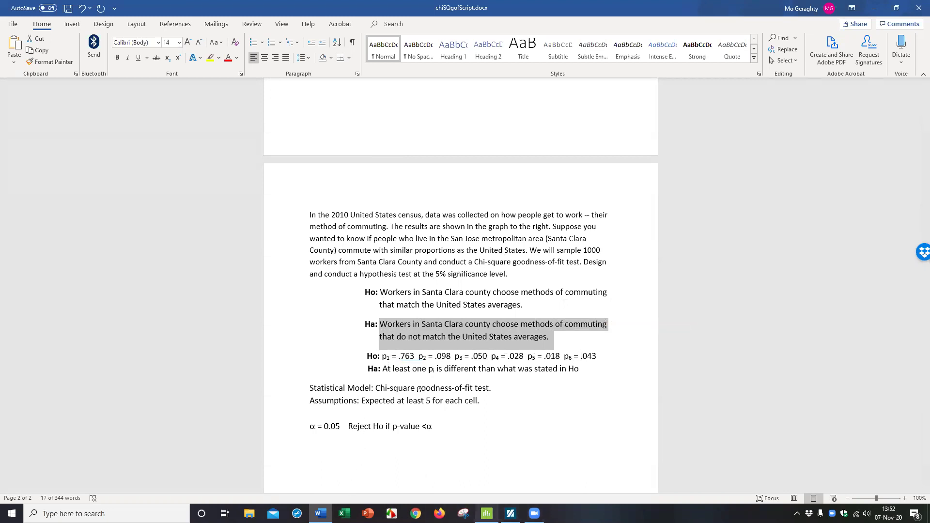
{"action": "left_click", "coordinate": [487, 514]}
{"action": "left_click_drag", "start_coordinate": [336, 397], "coordinate": [334, 450]}
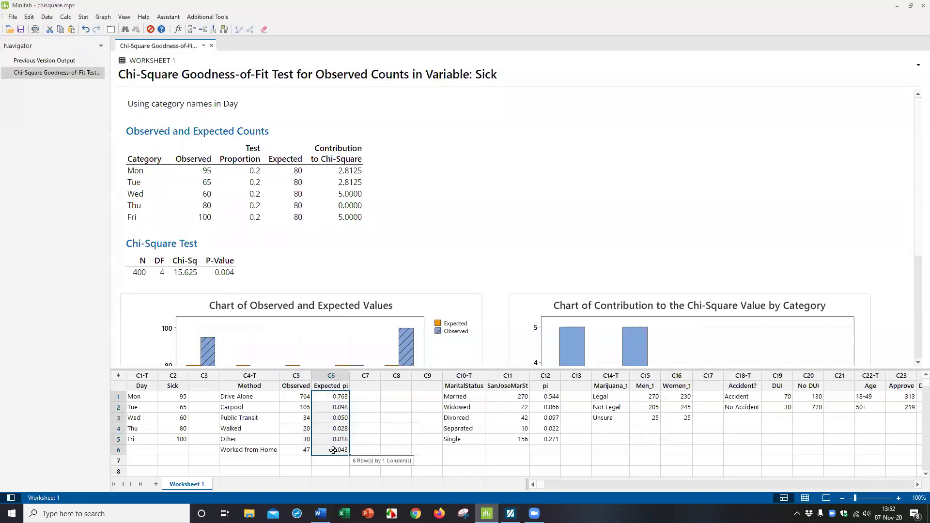
{"action": "left_click", "coordinate": [251, 397]}
{"action": "left_click", "coordinate": [247, 407]}
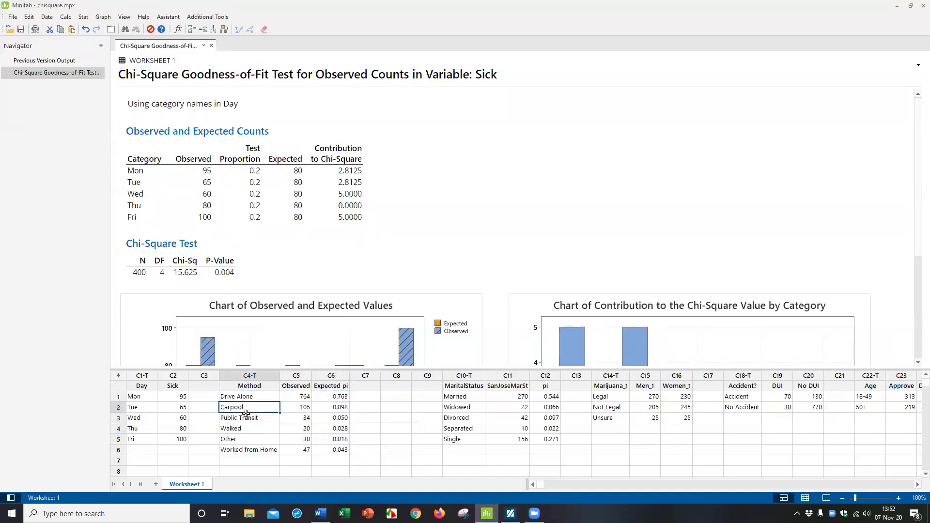
{"action": "left_click", "coordinate": [246, 418]}
{"action": "left_click", "coordinate": [244, 429]}
{"action": "left_click", "coordinate": [245, 440]}
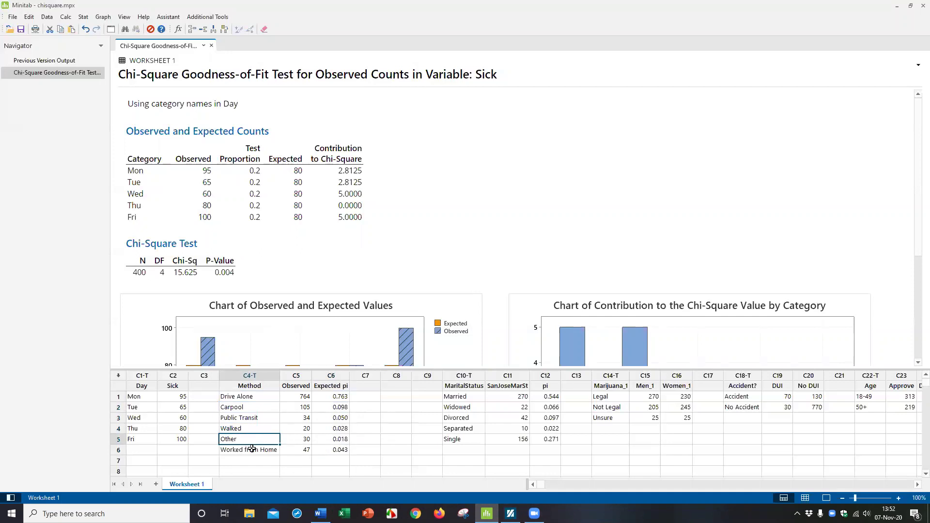
{"action": "left_click", "coordinate": [250, 449]}
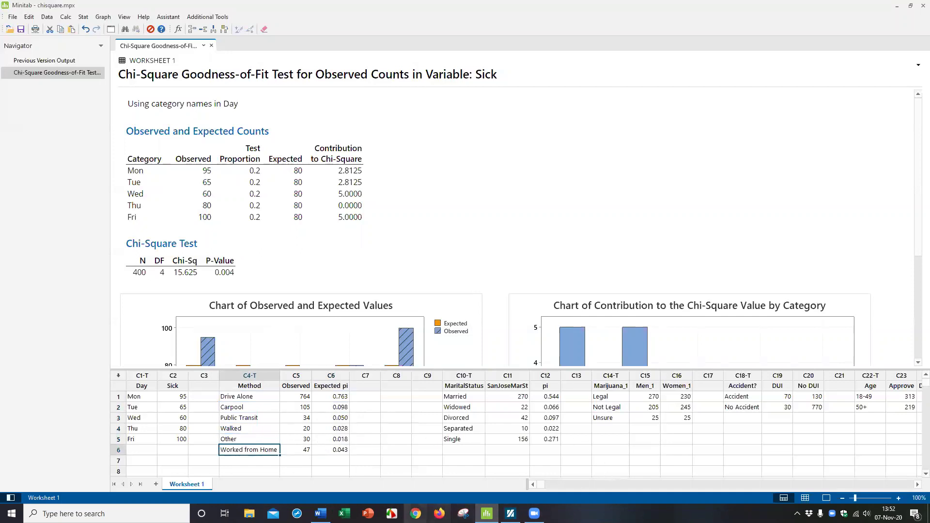
{"action": "left_click", "coordinate": [320, 514]}
{"action": "left_click", "coordinate": [426, 401]}
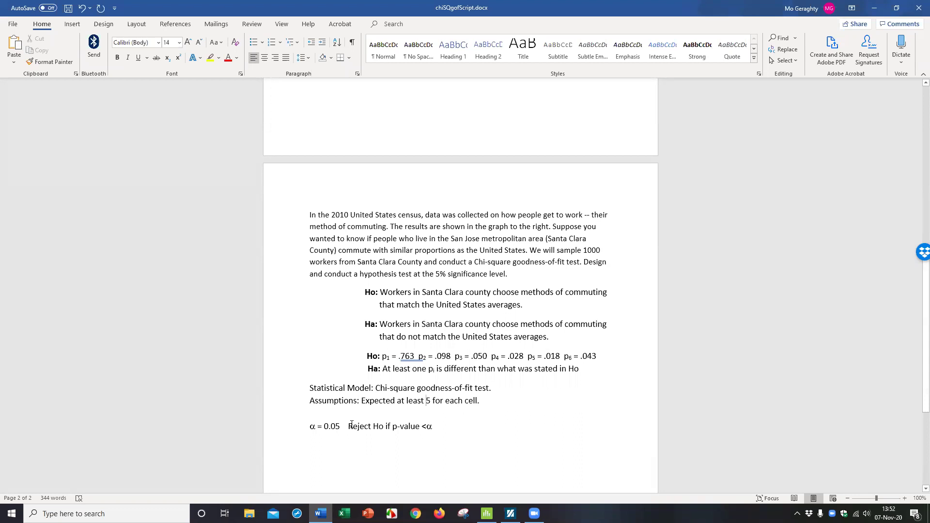
{"action": "left_click", "coordinate": [487, 514]}
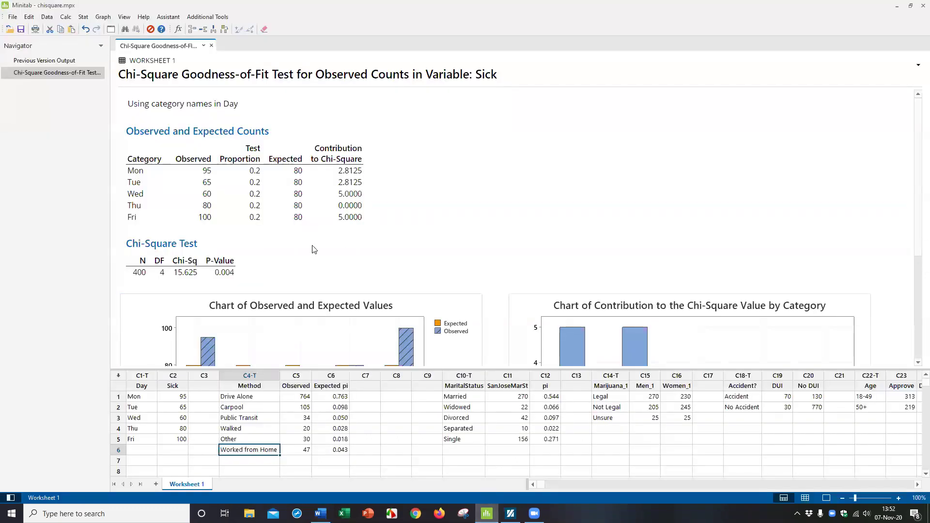
- Open Chi-Square Goodness-of-Fit Test with Observed as counts and Method as category names
{"action": "left_click", "coordinate": [90, 18]}
{"action": "mouse_move", "coordinate": [104, 31]}
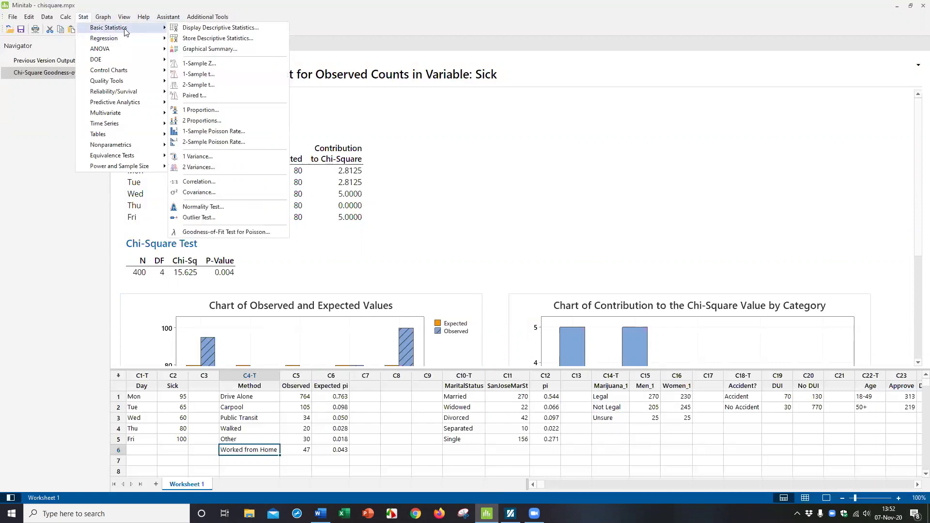
{"action": "mouse_move", "coordinate": [128, 134]}
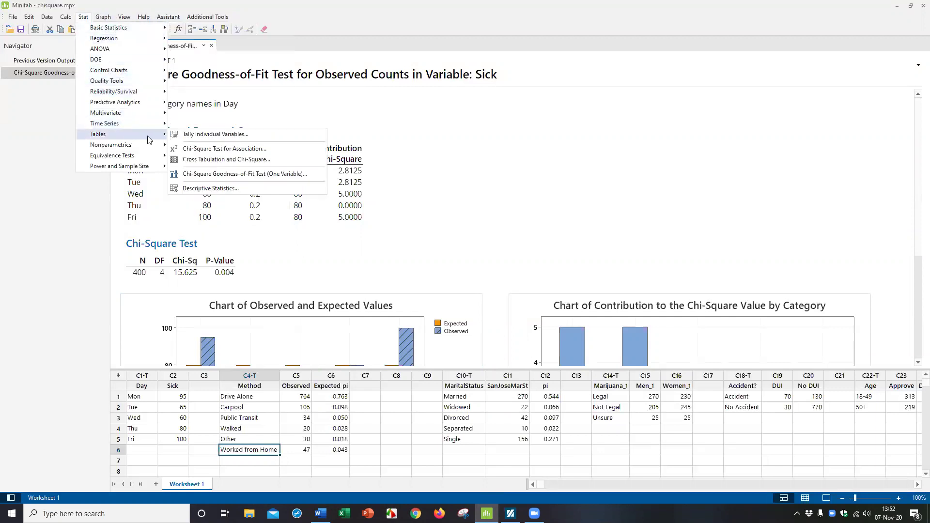
{"action": "left_click", "coordinate": [264, 173]}
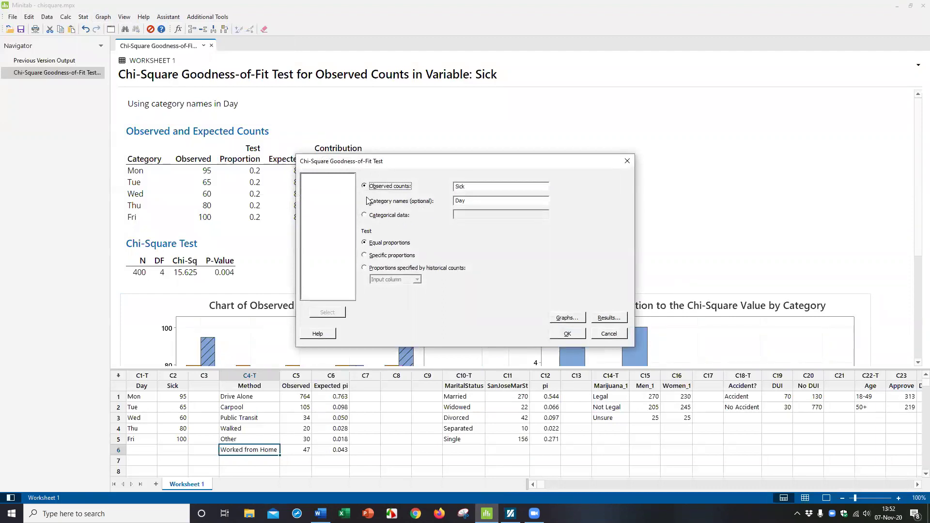
{"action": "left_click", "coordinate": [479, 188]}
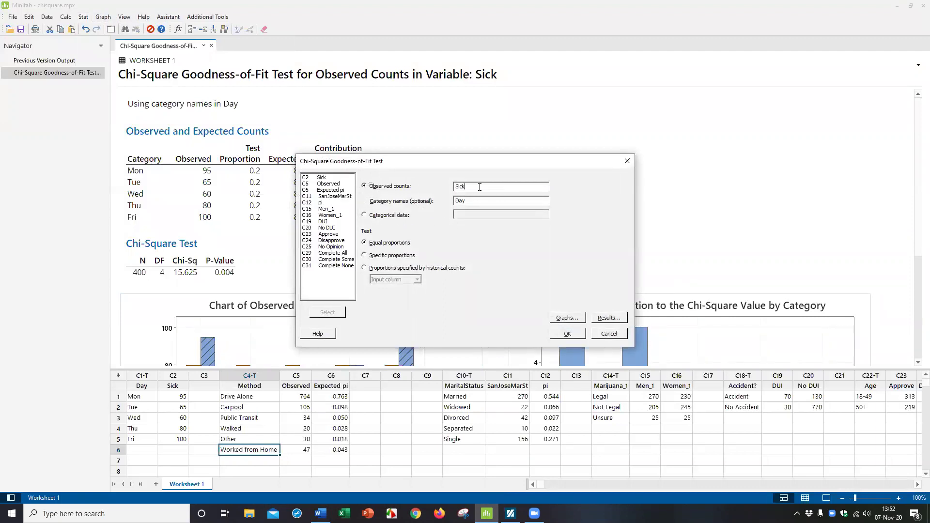
{"action": "left_click_drag", "start_coordinate": [466, 187], "coordinate": [447, 186]}
{"action": "double_click", "coordinate": [338, 185]}
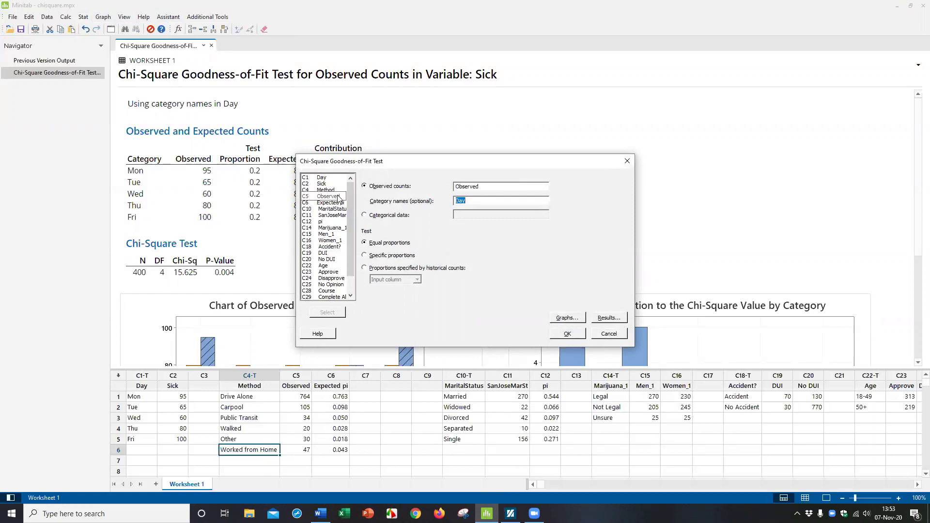
{"action": "double_click", "coordinate": [337, 191]}
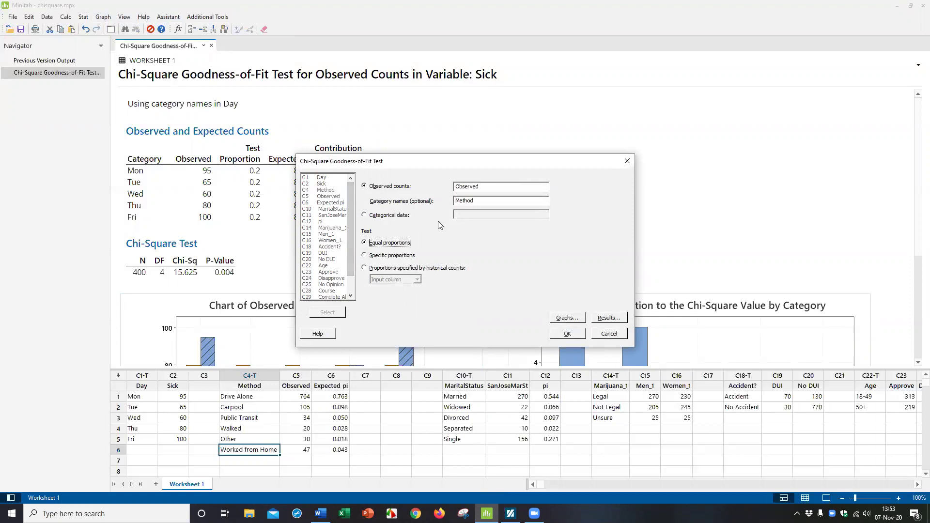
- Test against historical counts from the Expected pi column and run, giving Chi-Sq 16.2791, p-value 0.006
{"action": "left_click", "coordinate": [369, 257]}
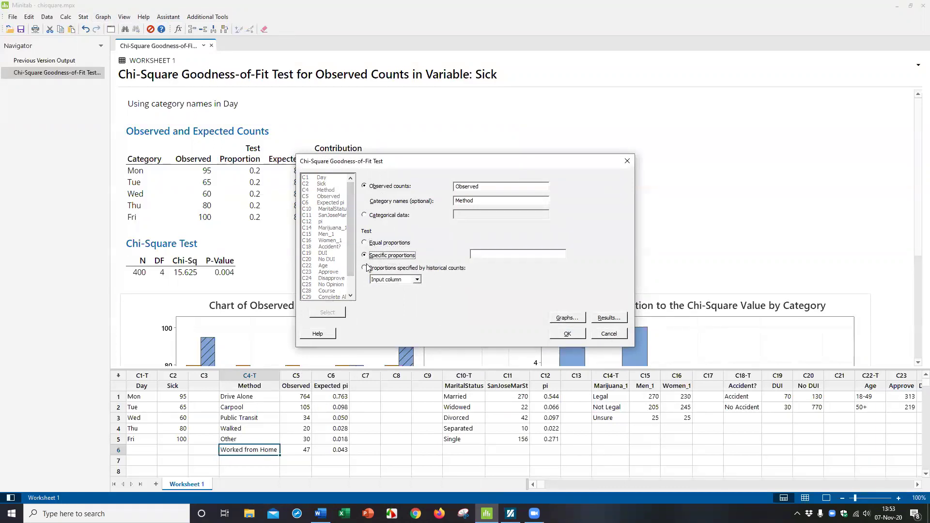
{"action": "left_click", "coordinate": [366, 268]}
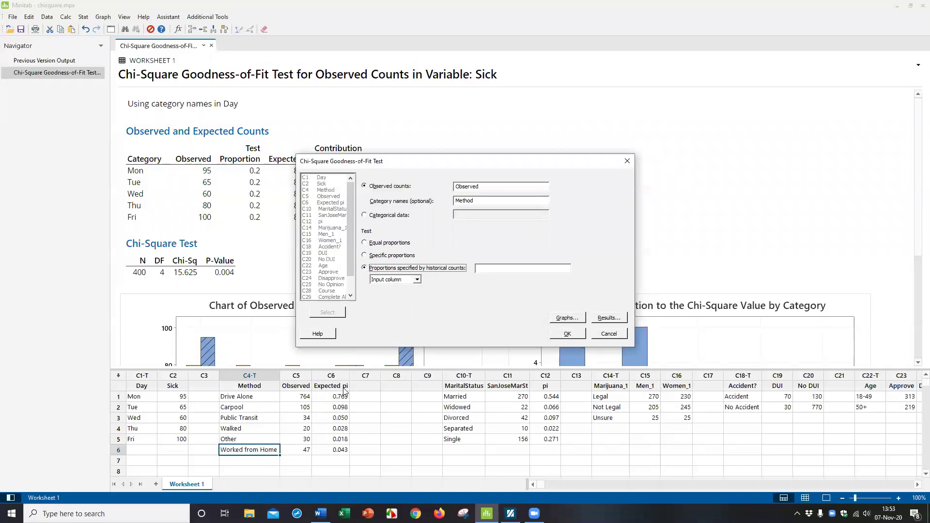
{"action": "left_click", "coordinate": [417, 280]}
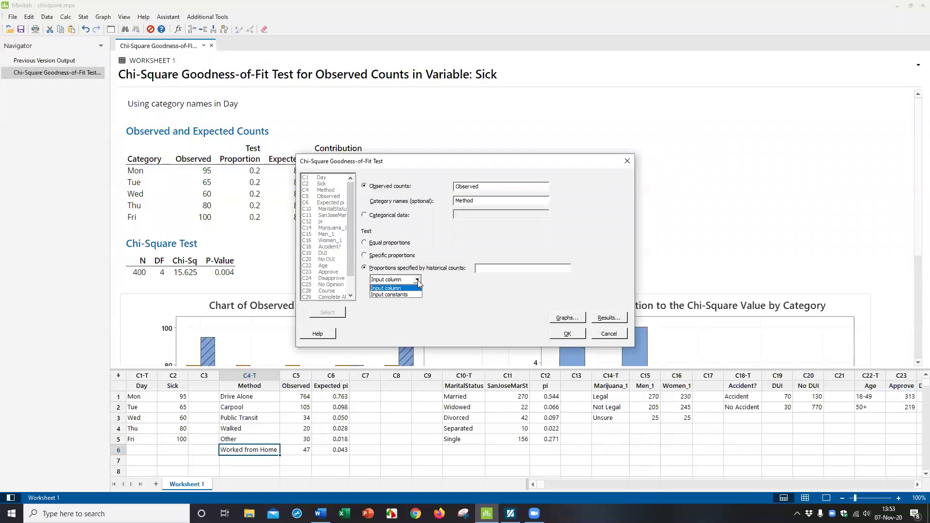
{"action": "left_click", "coordinate": [499, 274]}
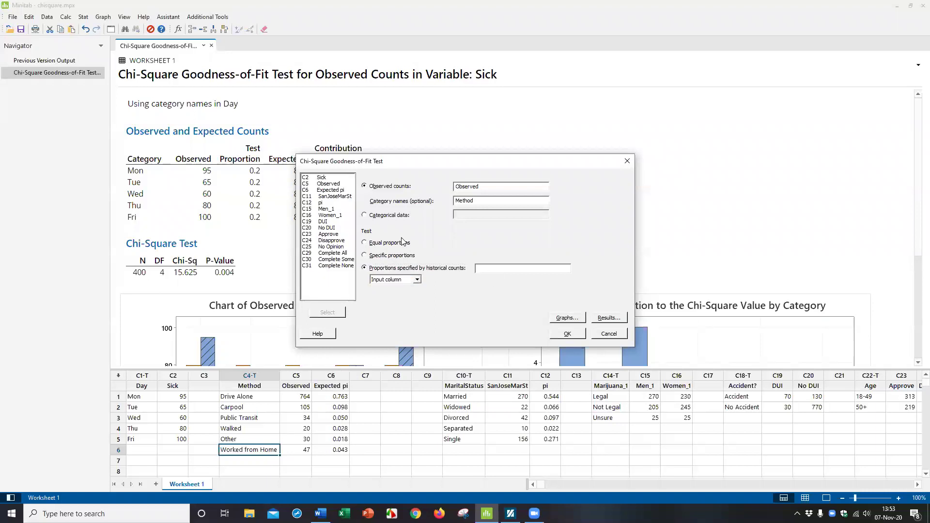
{"action": "double_click", "coordinate": [335, 190]}
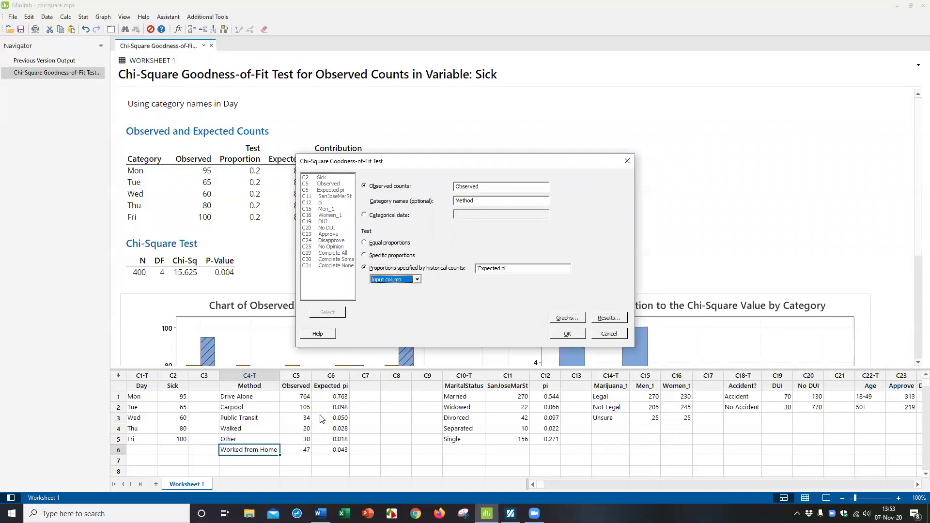
{"action": "left_click", "coordinate": [567, 333]}
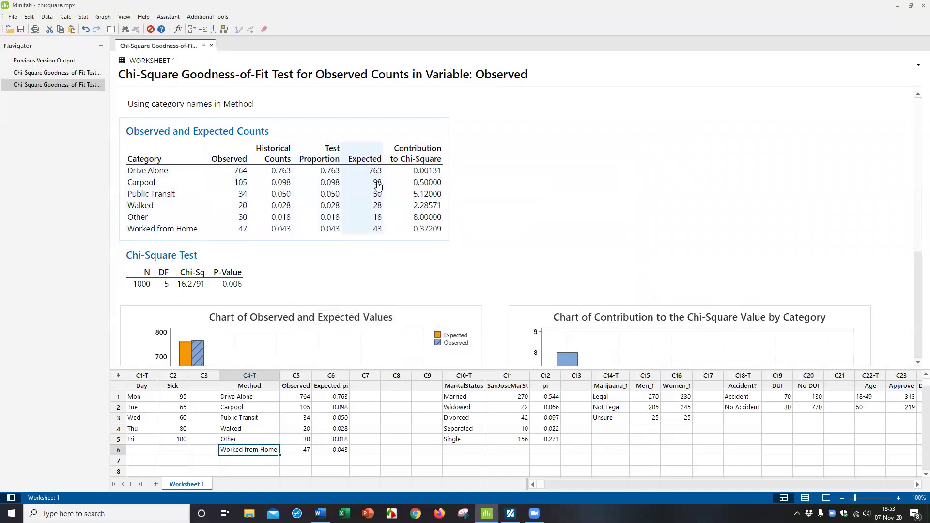
- Check the new test's counts table and charts in Minitab, then return to the chiSQgofScript document
{"action": "scroll", "coordinate": [490, 231], "scroll_direction": "down", "scroll_amount": 4}
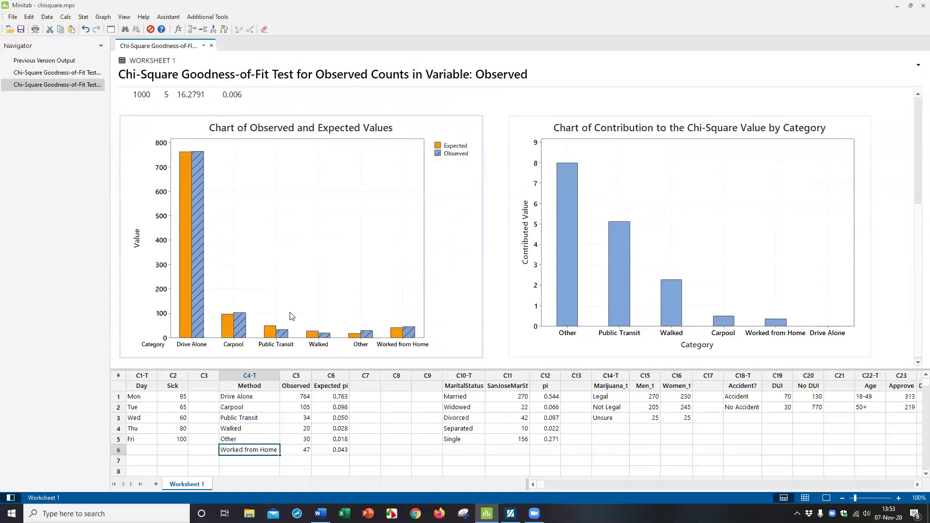
{"action": "scroll", "coordinate": [312, 330], "scroll_direction": "up", "scroll_amount": 1}
{"action": "scroll", "coordinate": [311, 330], "scroll_direction": "up", "scroll_amount": 4}
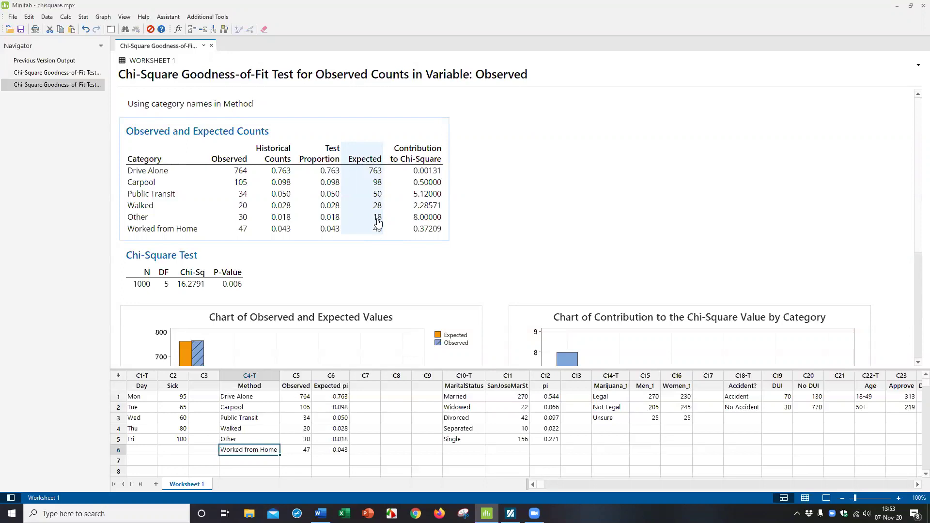
{"action": "scroll", "coordinate": [363, 266], "scroll_direction": "down", "scroll_amount": 4}
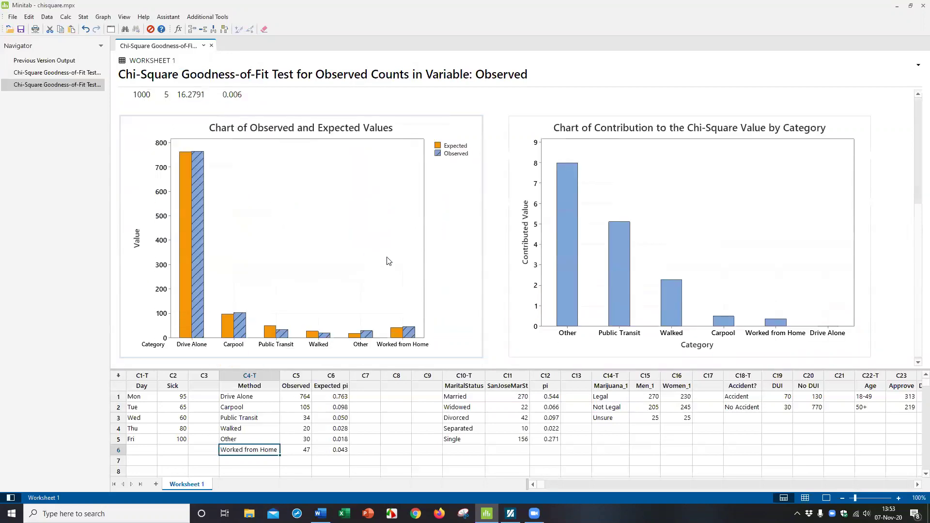
{"action": "scroll", "coordinate": [402, 252], "scroll_direction": "up", "scroll_amount": 4}
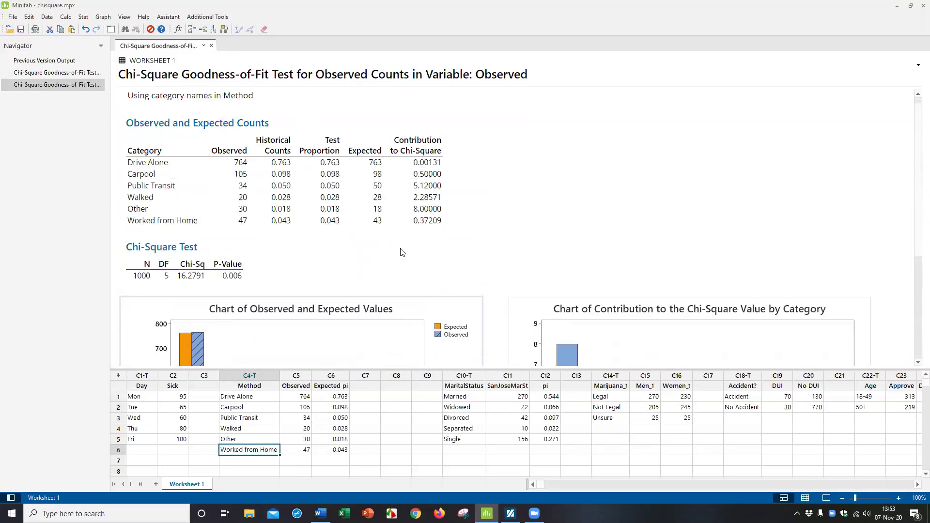
{"action": "left_click", "coordinate": [267, 290]}
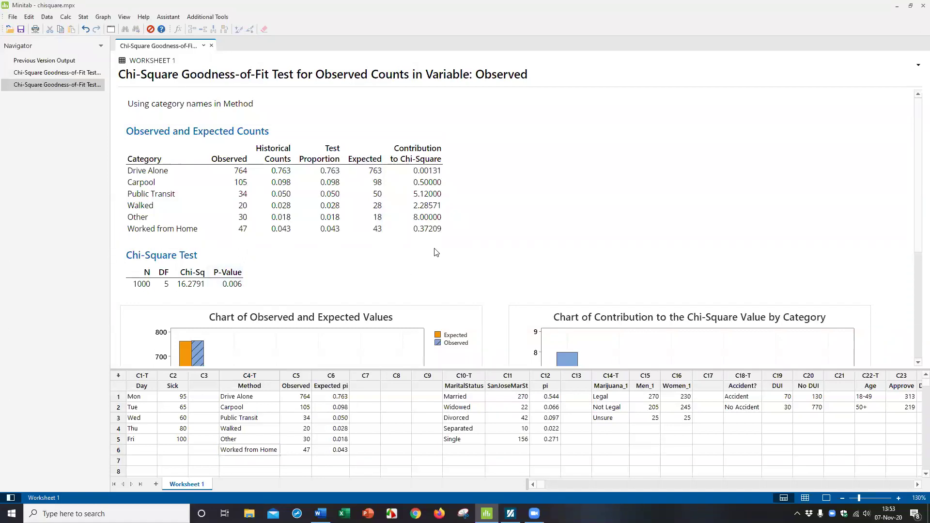
{"action": "scroll", "coordinate": [436, 252], "scroll_direction": "down", "scroll_amount": 5}
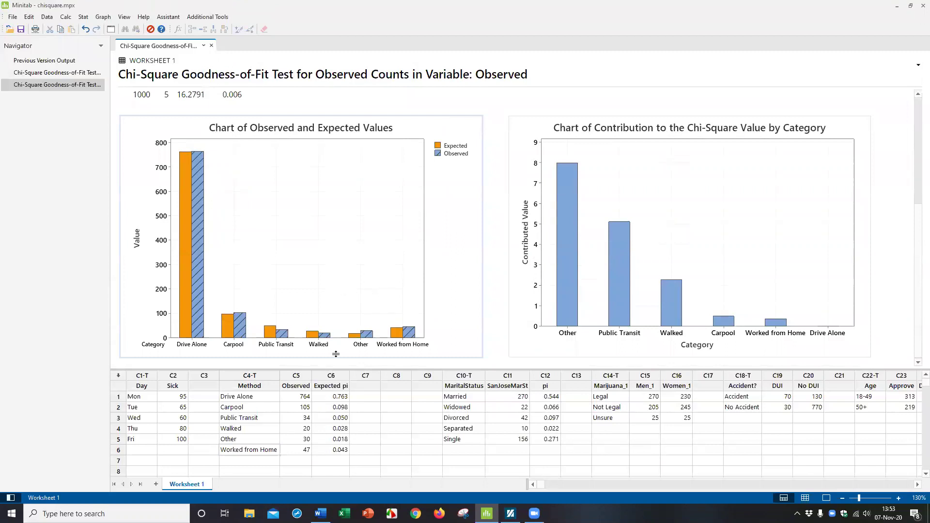
{"action": "left_click", "coordinate": [320, 514]}
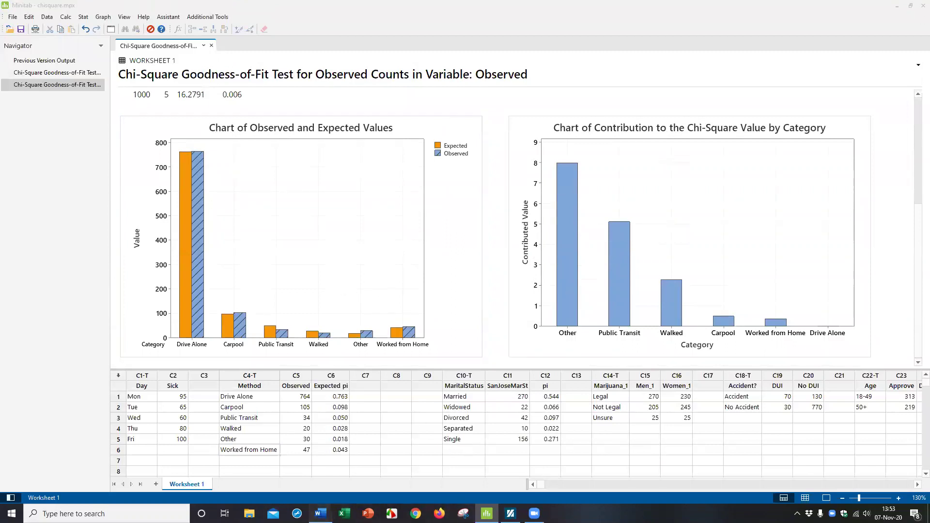
- Add the line 'Pvalue= 0.006 < 0.05 → Reject Ho' below the α rule
{"action": "left_click", "coordinate": [438, 430]}
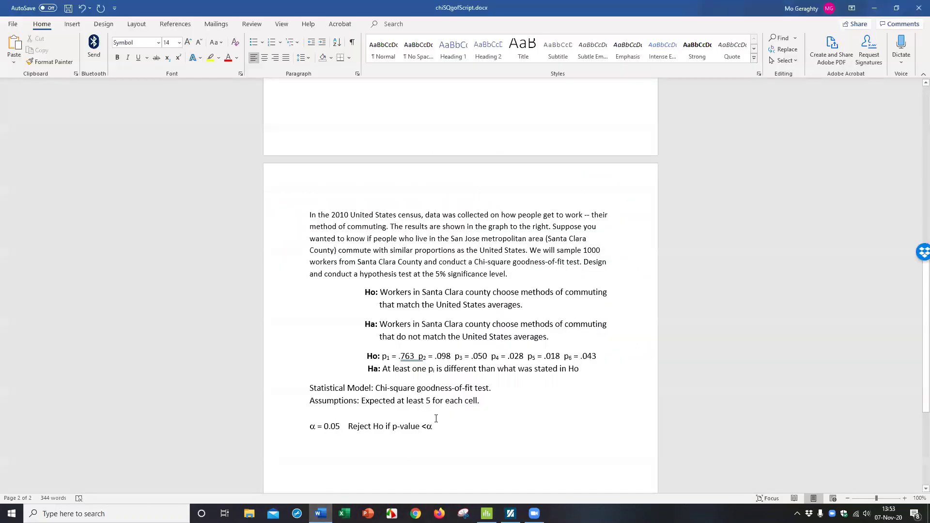
{"action": "key", "text": "Return"}
{"action": "type", "text": "p-v"}
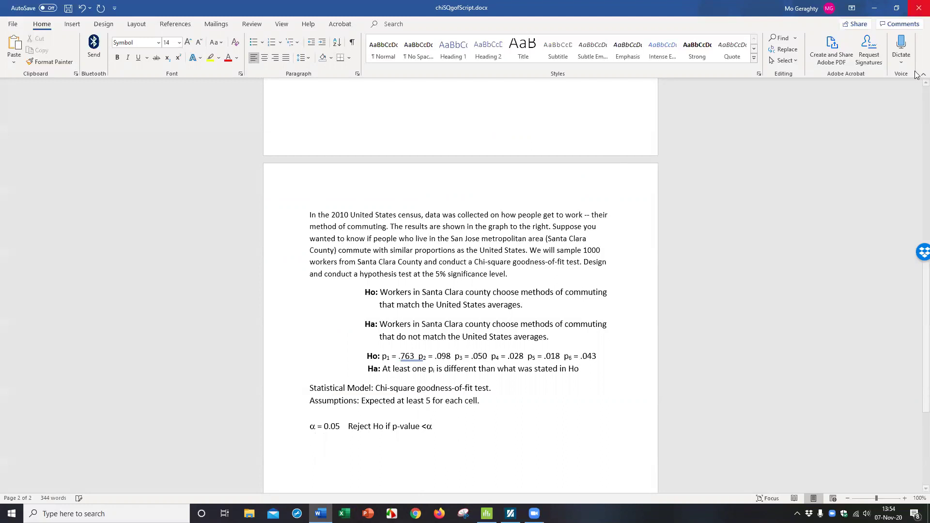
{"action": "triple_click", "coordinate": [316, 395]}
{"action": "left_click", "coordinate": [311, 403]}
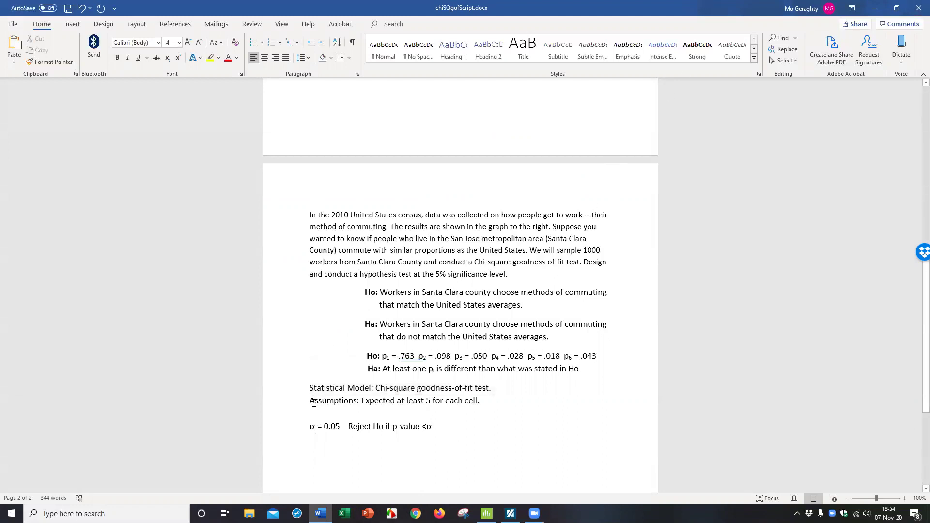
{"action": "left_click", "coordinate": [315, 405], "text": "shift"}
{"action": "key", "text": "ctrl+c"}
{"action": "left_click", "coordinate": [313, 442]}
{"action": "key", "text": "ctrl+v"}
{"action": "type", "text": "p"}
{"action": "key", "text": "BackSpace"}
{"action": "type", "text": "val"}
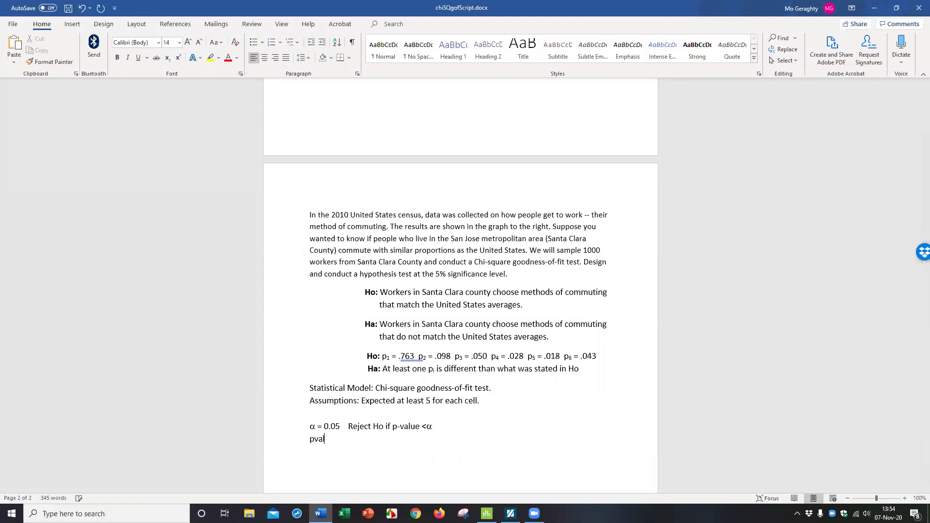
{"action": "type", "text": "ue= 0.006 < 0.05 →"}
{"action": "type", "text": "Reject Ho"}
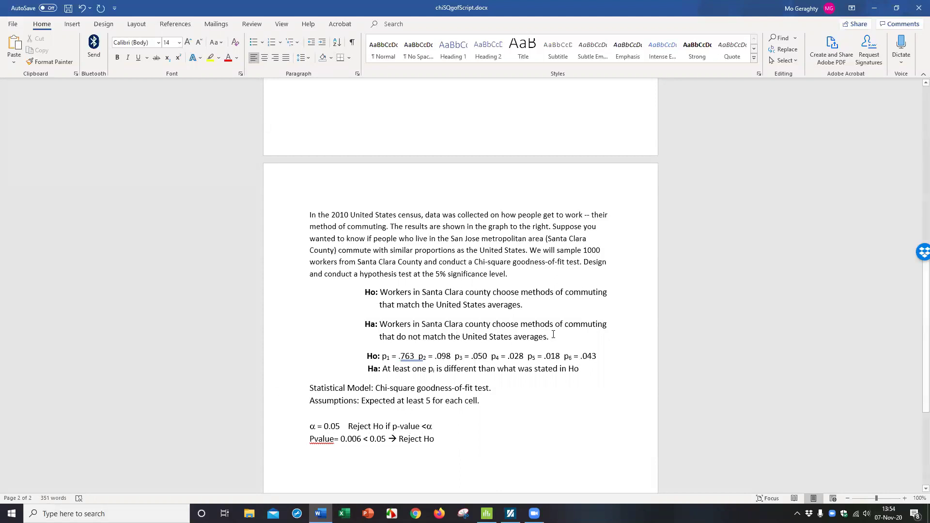
- Copy the Ha sentence and paste it below the p-value line as the conclusion
{"action": "left_click_drag", "start_coordinate": [554, 334], "coordinate": [435, 325]}
{"action": "left_click", "coordinate": [422, 339]}
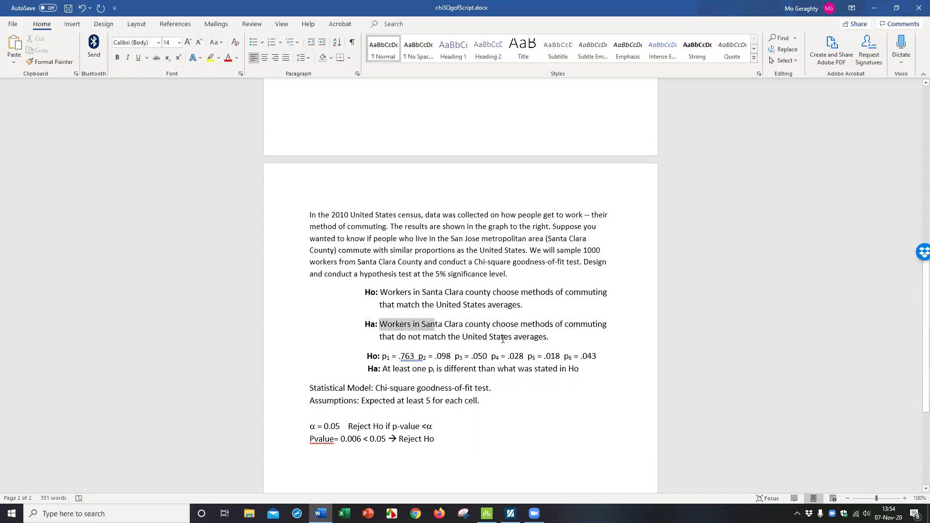
{"action": "left_click_drag", "start_coordinate": [503, 339], "coordinate": [550, 338]}
{"action": "key", "text": "ctrl+c"}
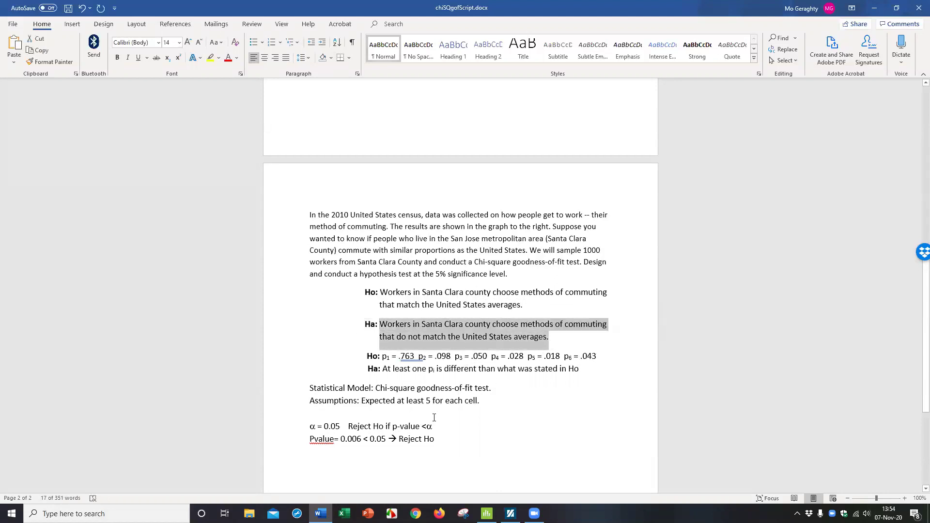
{"action": "left_click", "coordinate": [426, 455]}
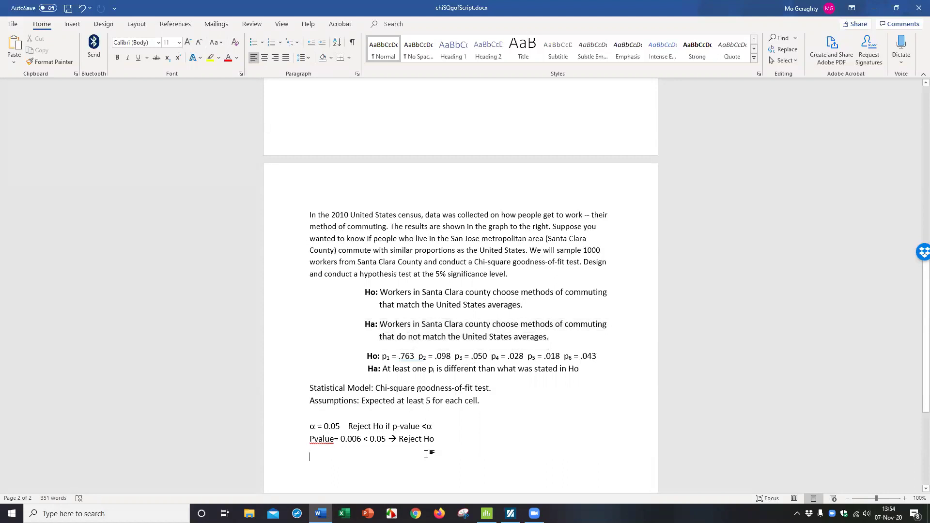
{"action": "key", "text": "ctrl+v"}
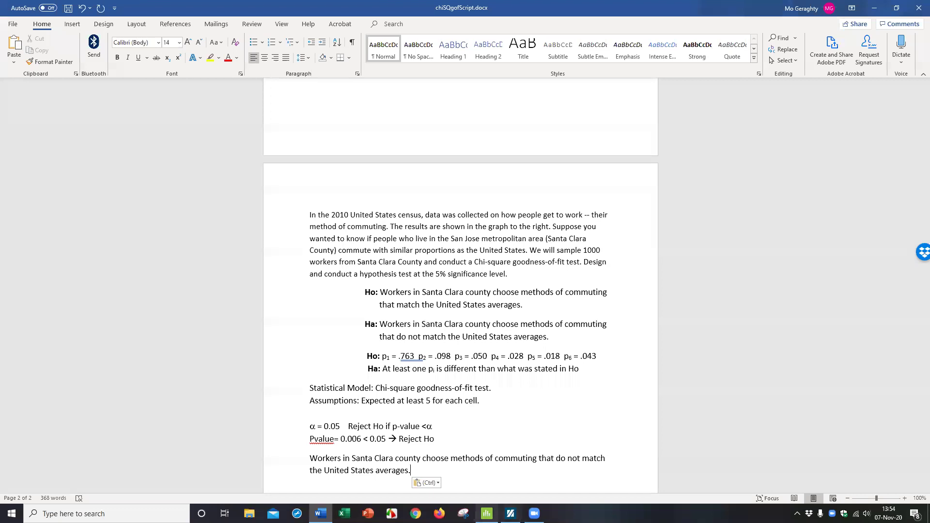
- Bring Minitab's Chi-Square Goodness-of-Fit charts for the commuting Observed counts back to the front
{"action": "left_click", "coordinate": [487, 513]}
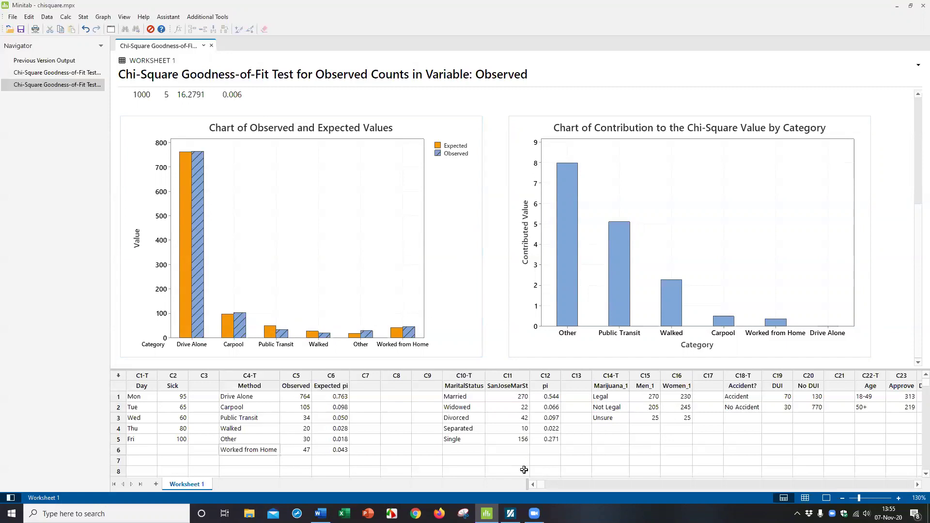
{"action": "mouse_move", "coordinate": [511, 514]}
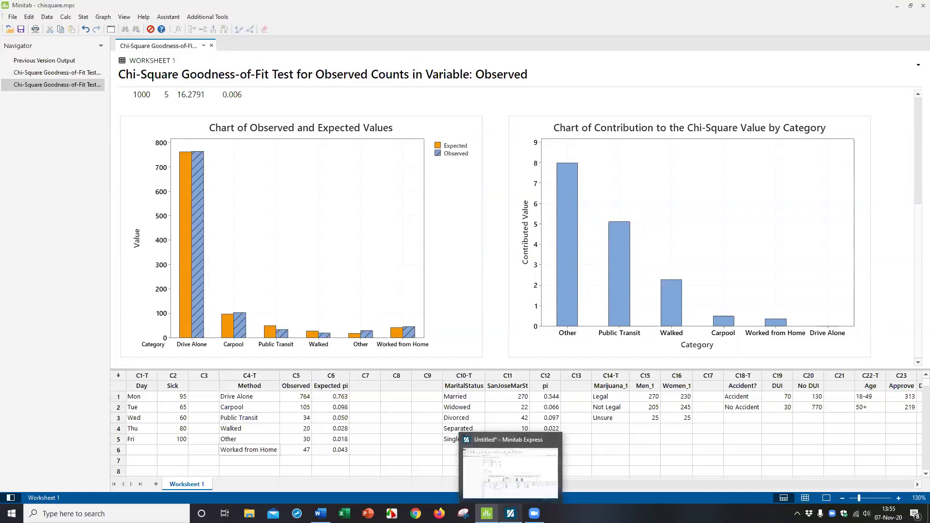
- In Minitab Express, set up goodness-of-fit on summarized data: Observed as counts, Method as category names
{"action": "left_click", "coordinate": [510, 513]}
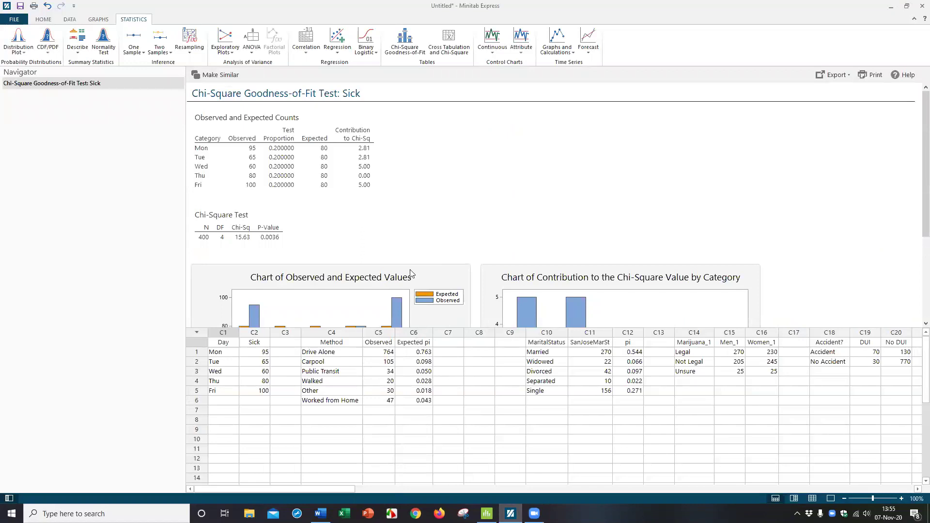
{"action": "left_click", "coordinate": [405, 43]}
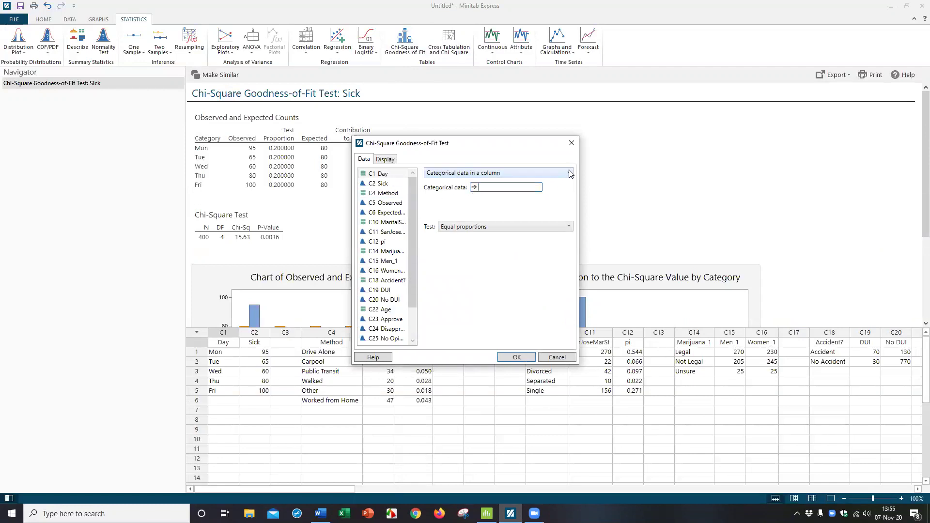
{"action": "left_click", "coordinate": [570, 173]}
{"action": "left_click", "coordinate": [484, 196]}
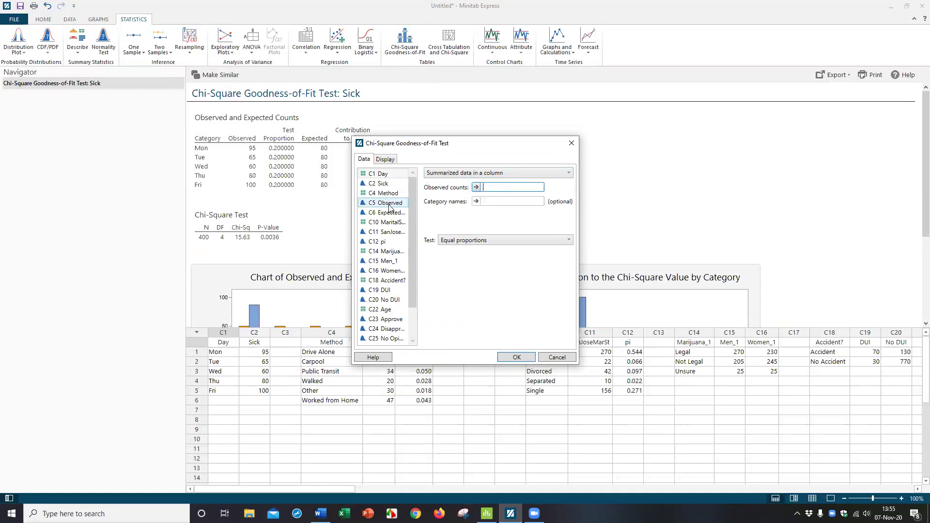
{"action": "left_click_drag", "start_coordinate": [480, 145], "coordinate": [578, 142]}
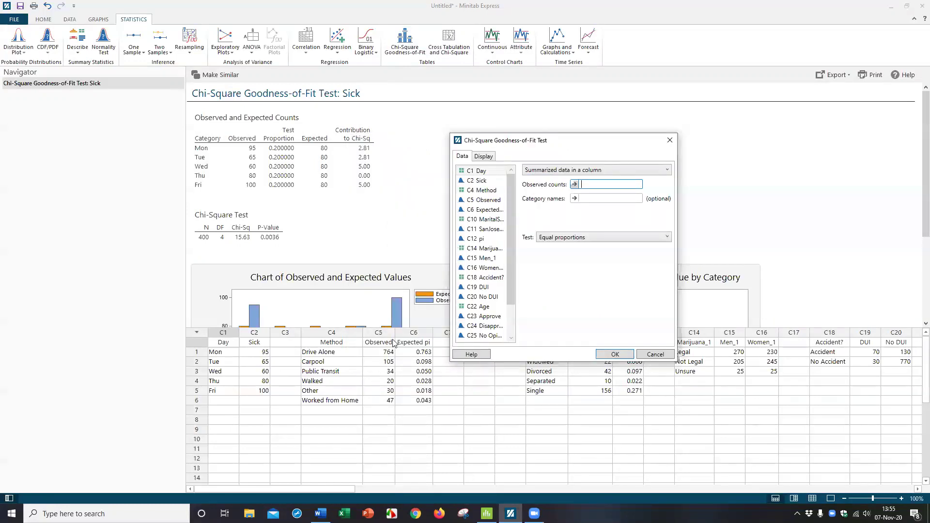
{"action": "double_click", "coordinate": [491, 199]}
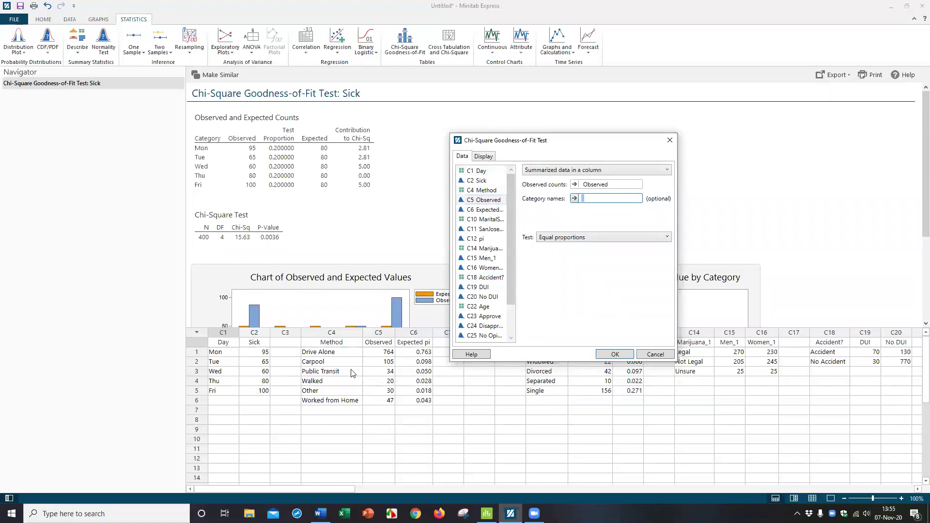
{"action": "double_click", "coordinate": [493, 194]}
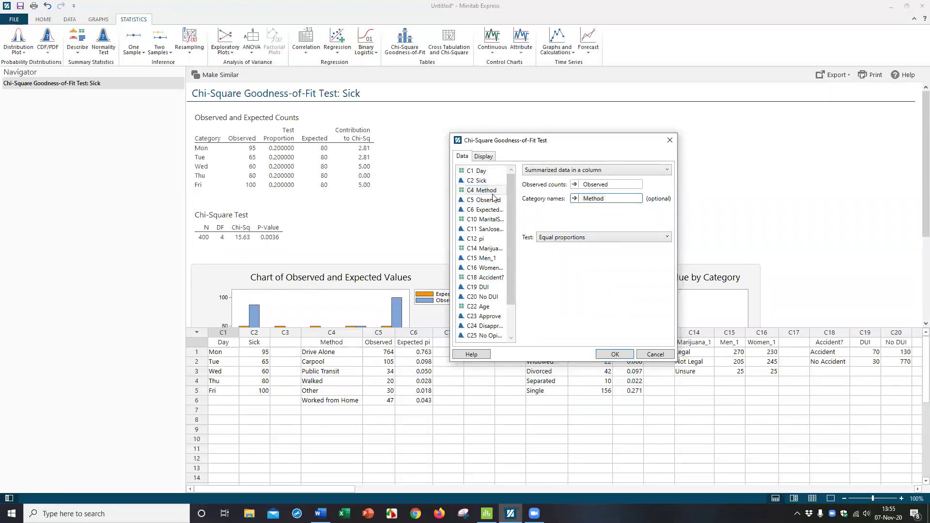
- Base the test on historical counts, entering 98 for Carpool and 763 for Drive Alone
{"action": "left_click", "coordinate": [671, 237]}
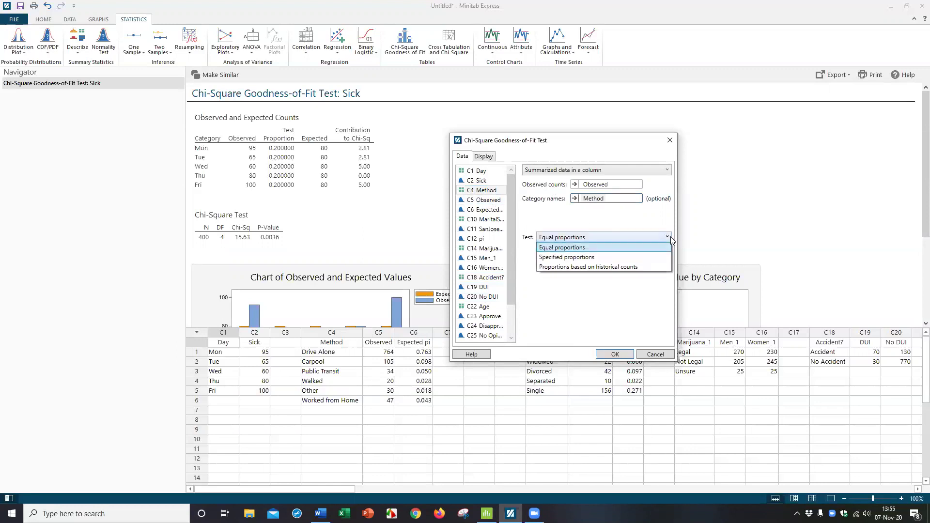
{"action": "left_click", "coordinate": [592, 267]}
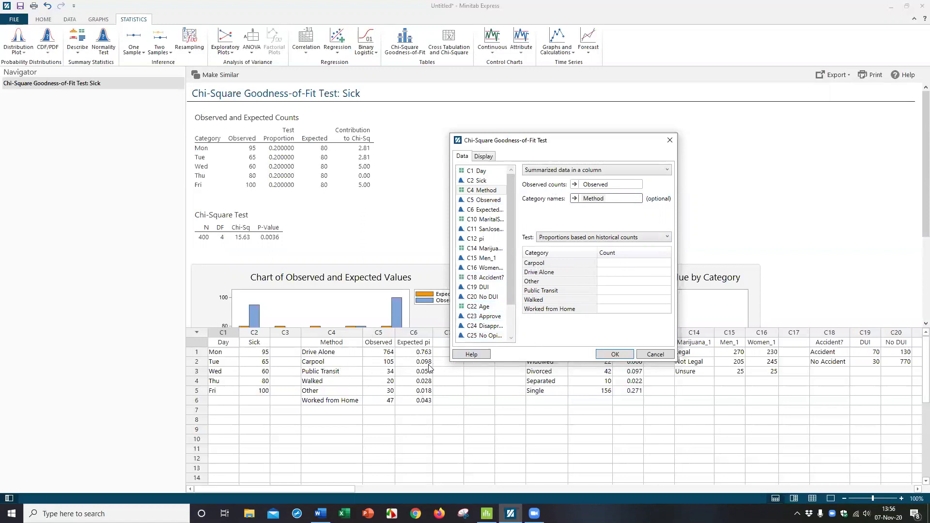
{"action": "left_click", "coordinate": [620, 262]}
{"action": "type", "text": "0.098"}
{"action": "left_click", "coordinate": [614, 274]}
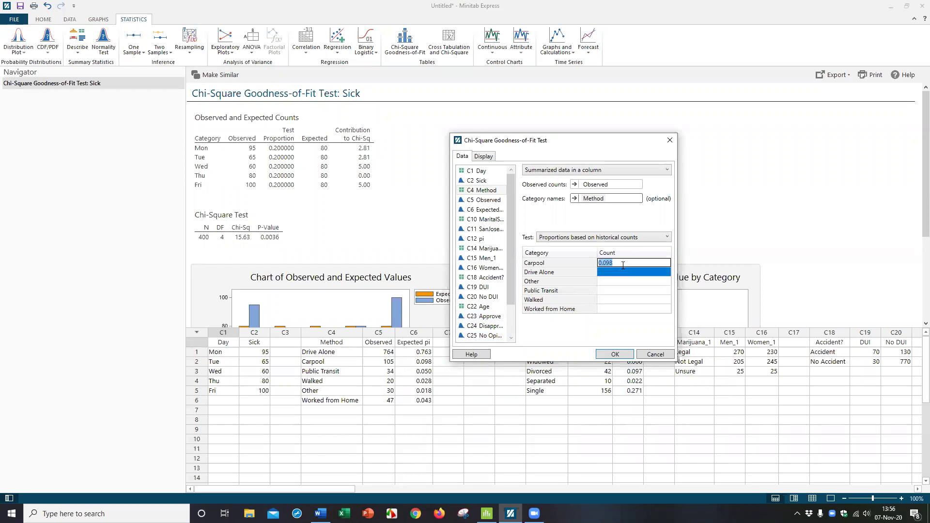
{"action": "left_click", "coordinate": [622, 265]}
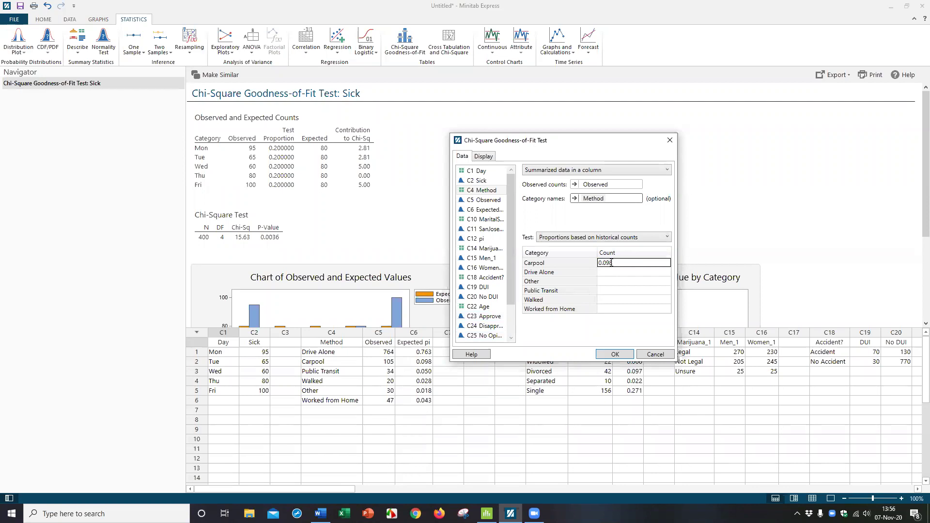
{"action": "double_click", "coordinate": [611, 262]}
{"action": "type", "text": "98"}
{"action": "key", "text": "Return"}
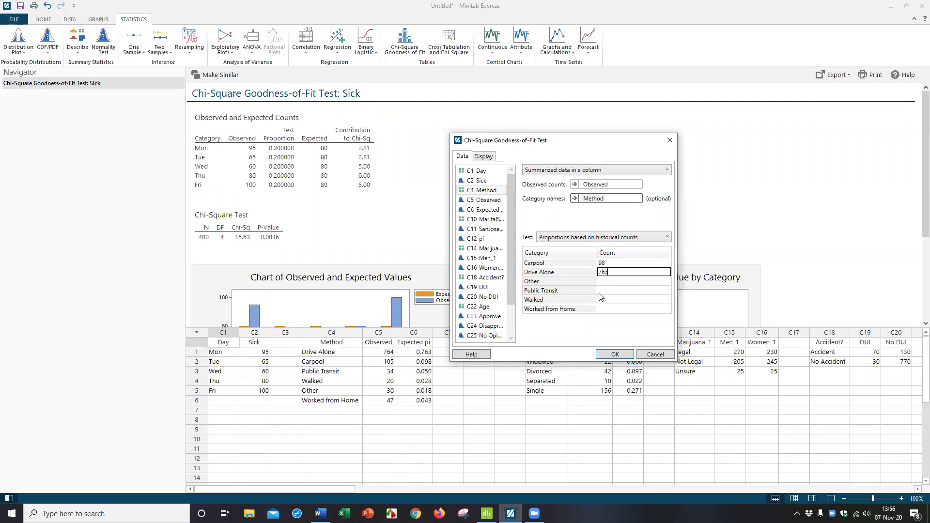
{"action": "key", "text": "Return"}
- Enter the remaining historical counts, including Walked 28 and Worked from Home 43
{"action": "left_click", "coordinate": [601, 290]}
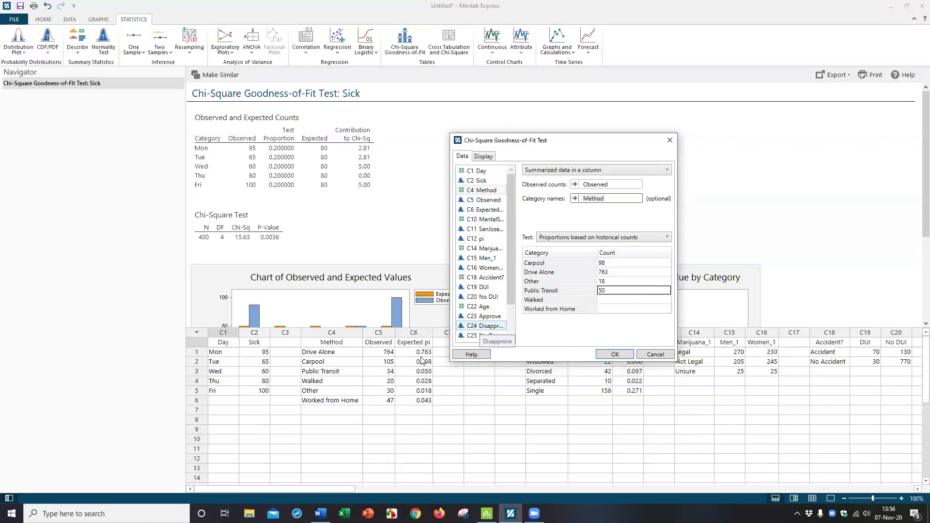
{"action": "left_click", "coordinate": [612, 299]}
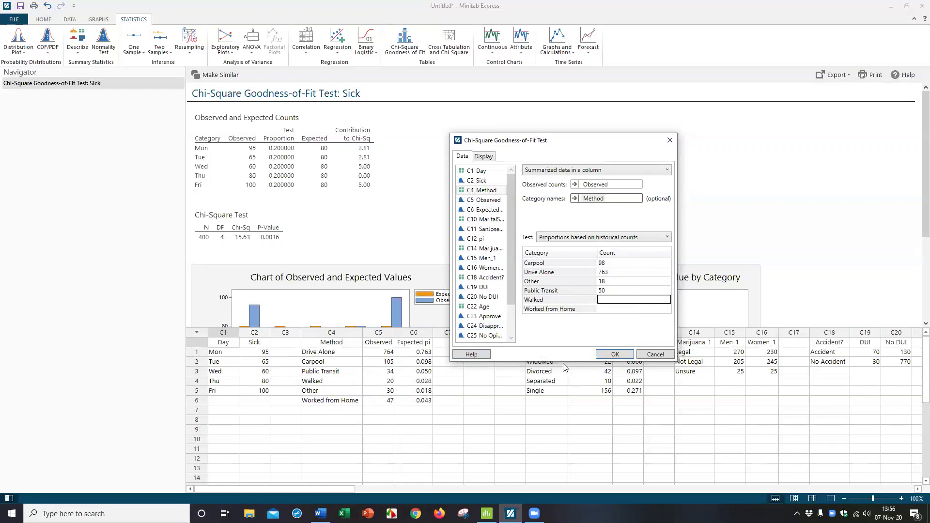
{"action": "type", "text": "28"}
{"action": "left_click", "coordinate": [601, 310]}
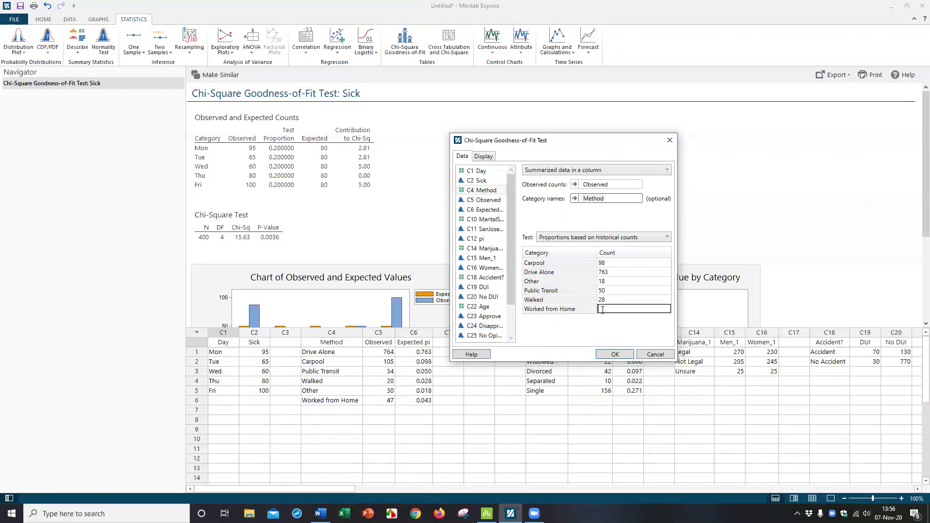
{"action": "type", "text": "43"}
{"action": "left_click", "coordinate": [615, 355]}
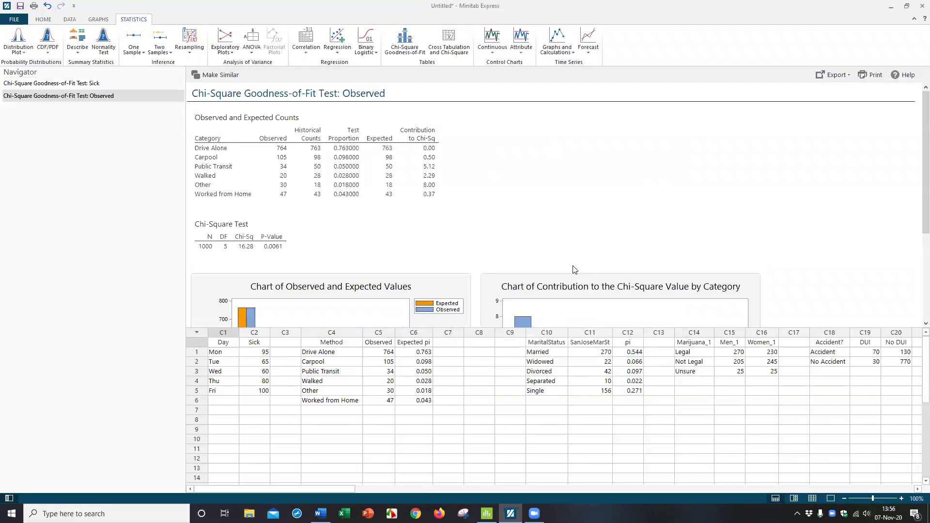
{"action": "scroll", "coordinate": [554, 246], "scroll_direction": "down", "scroll_amount": 5}
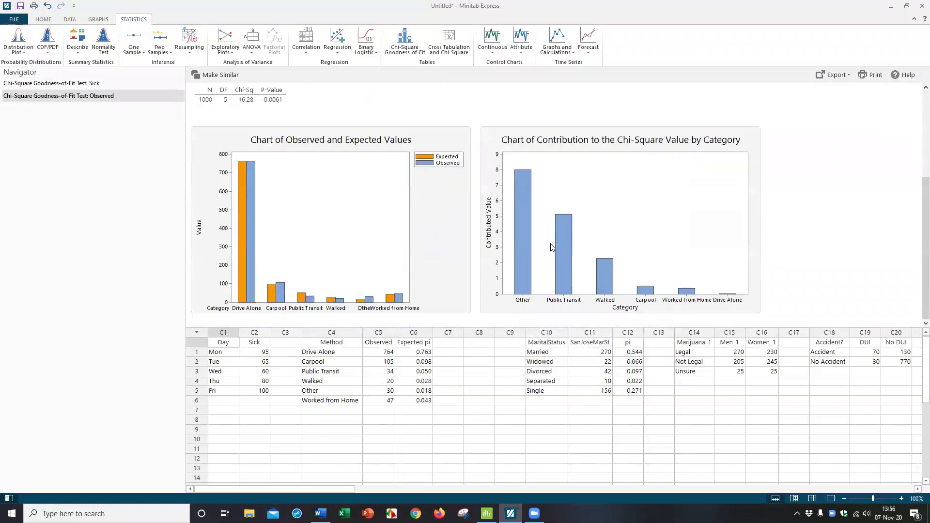
{"action": "scroll", "coordinate": [552, 246], "scroll_direction": "up", "scroll_amount": 2}
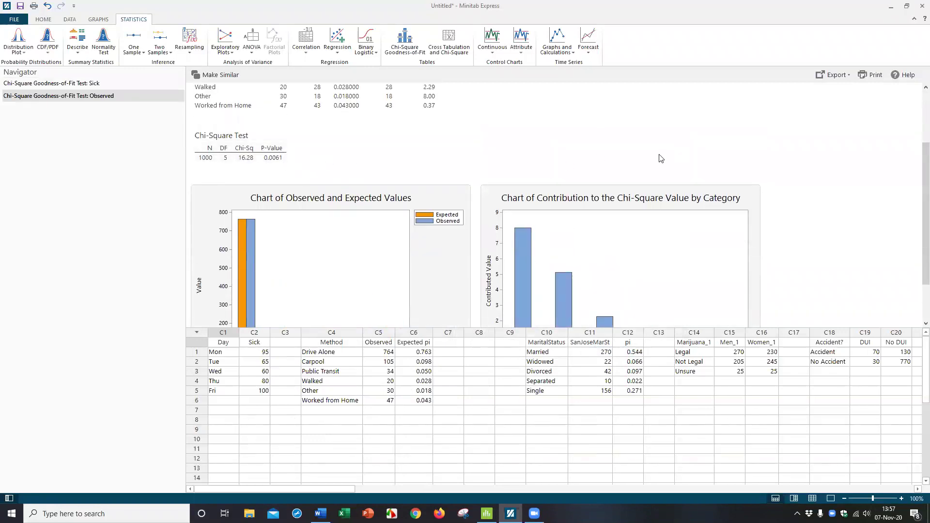